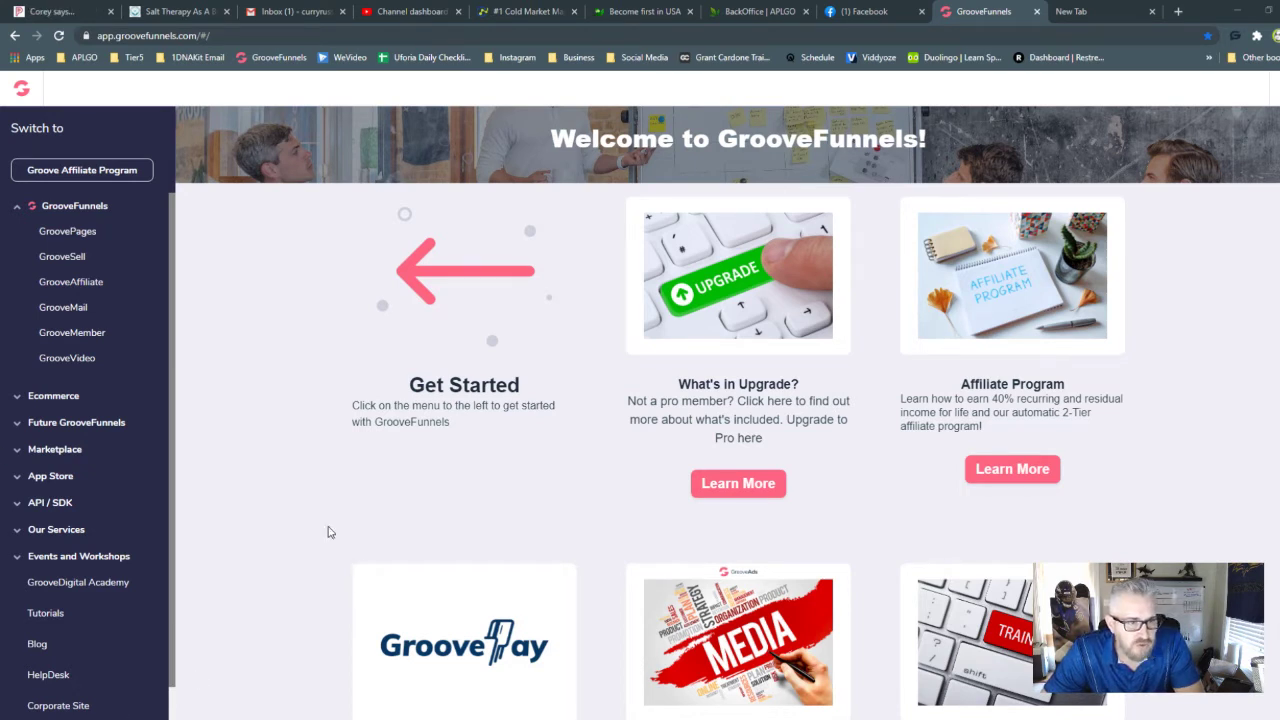
- Open GrooveVideo and look over the date range choices on its dashboard
{"action": "left_click", "coordinate": [62, 358]}
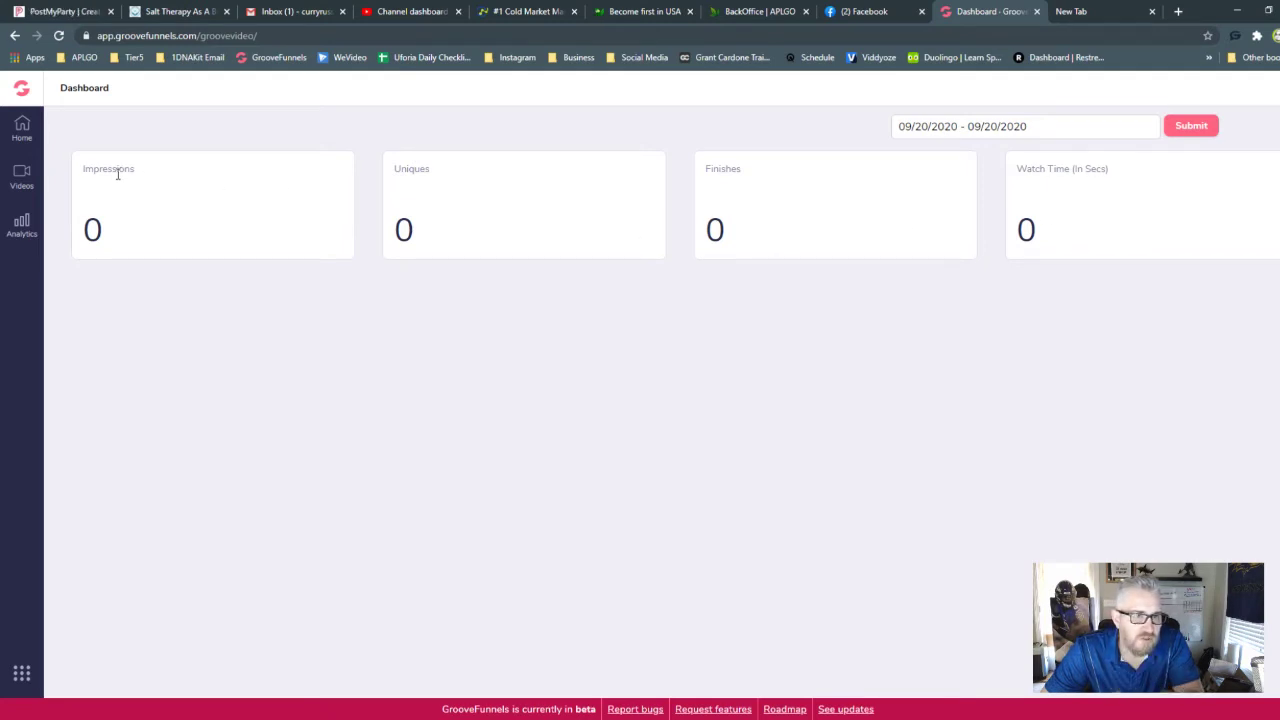
{"action": "left_click", "coordinate": [1025, 136]}
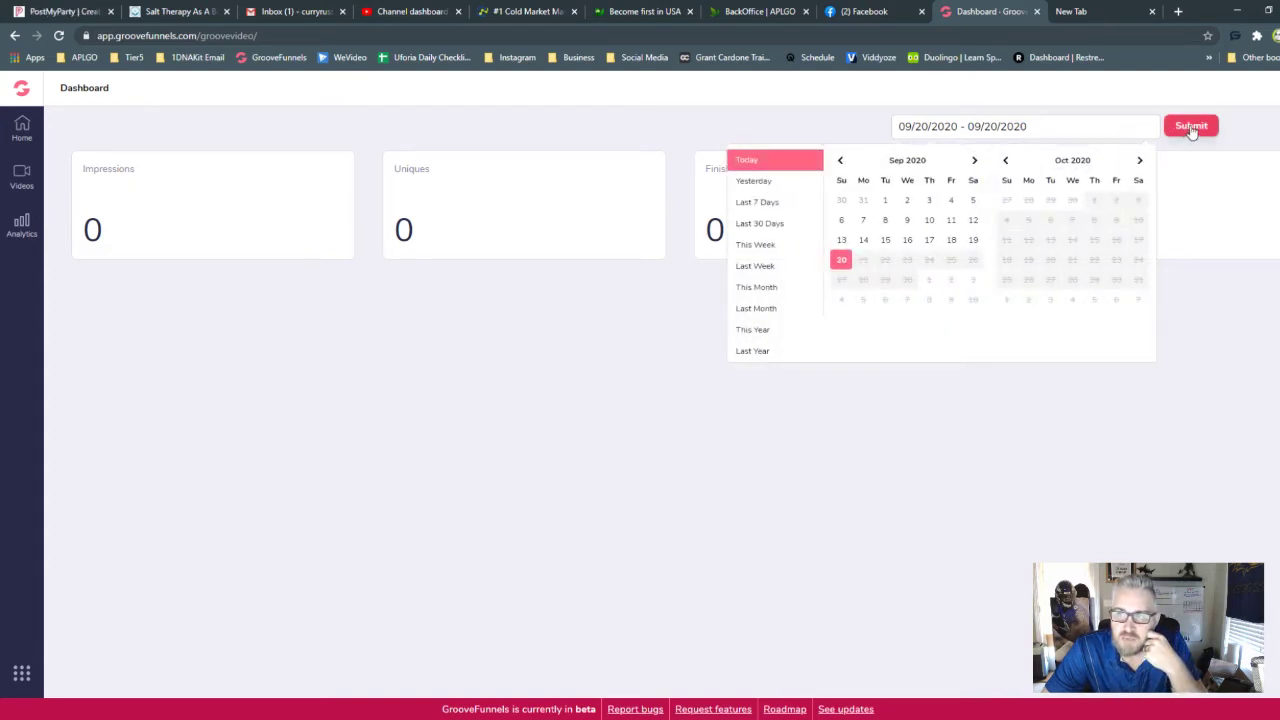
{"action": "left_click", "coordinate": [797, 133]}
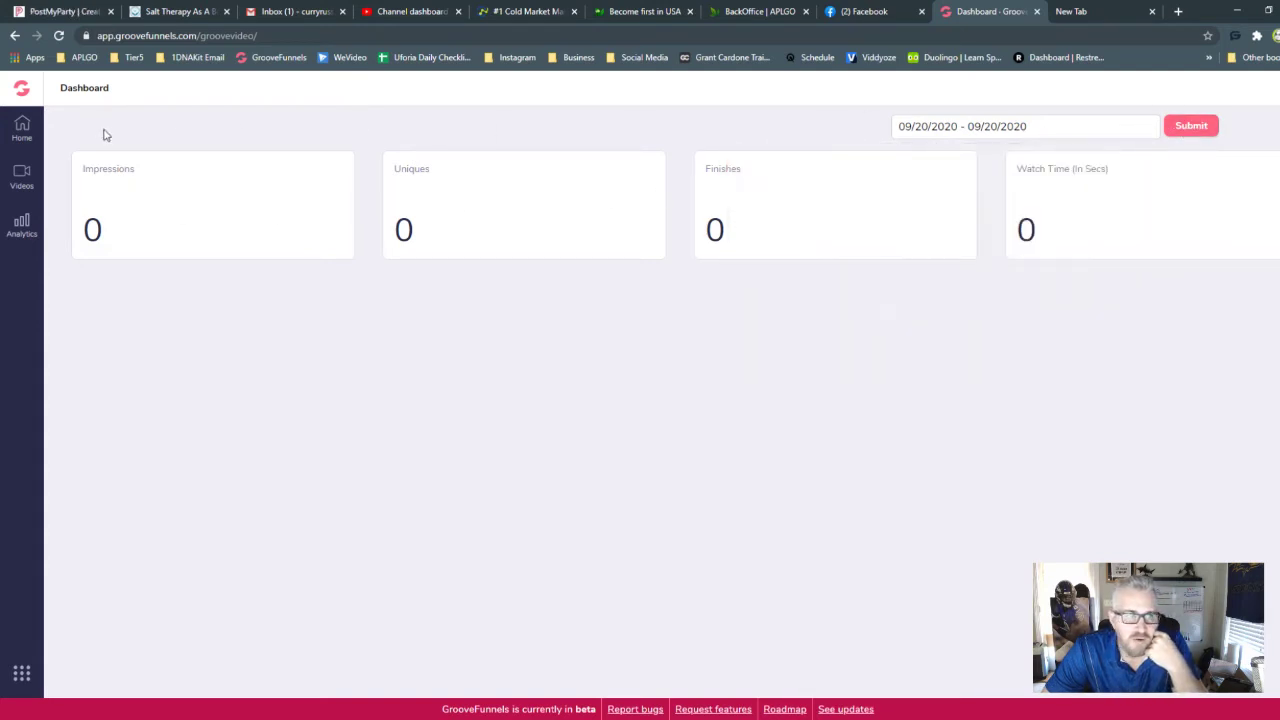
- Check the storage integrations of the Videos area and return to the video library
{"action": "left_click", "coordinate": [14, 178]}
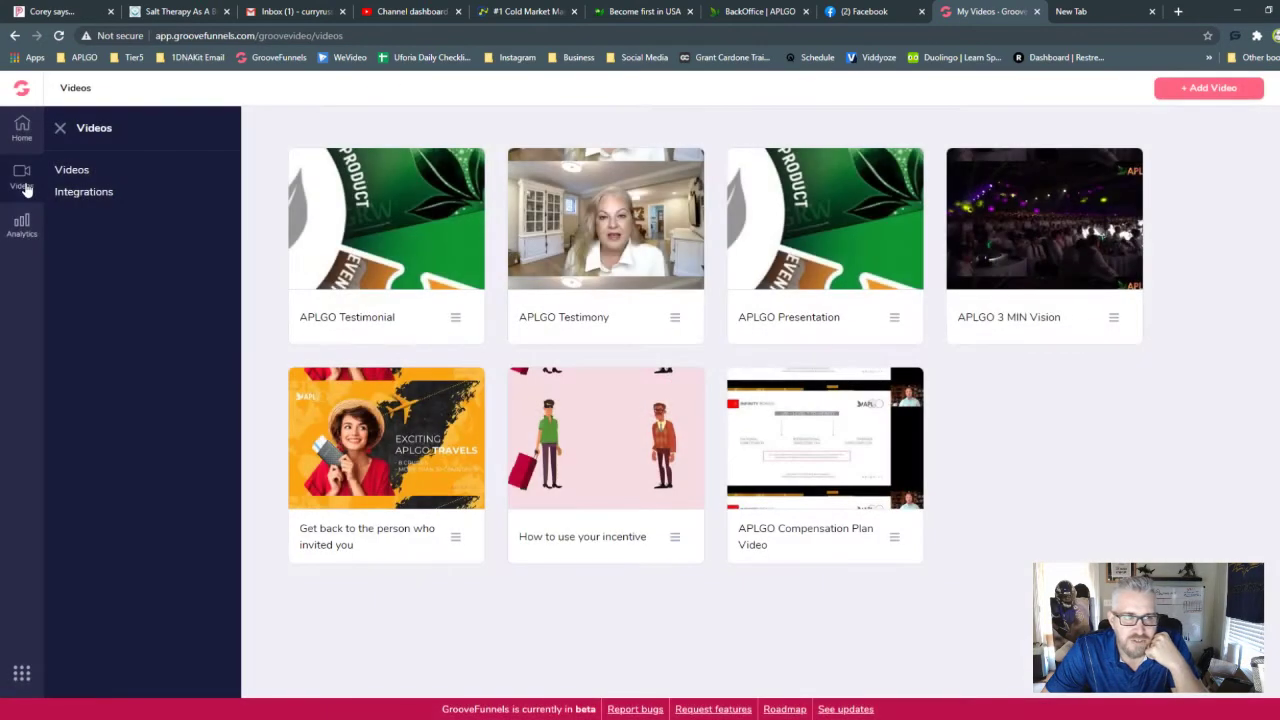
{"action": "left_click", "coordinate": [70, 190]}
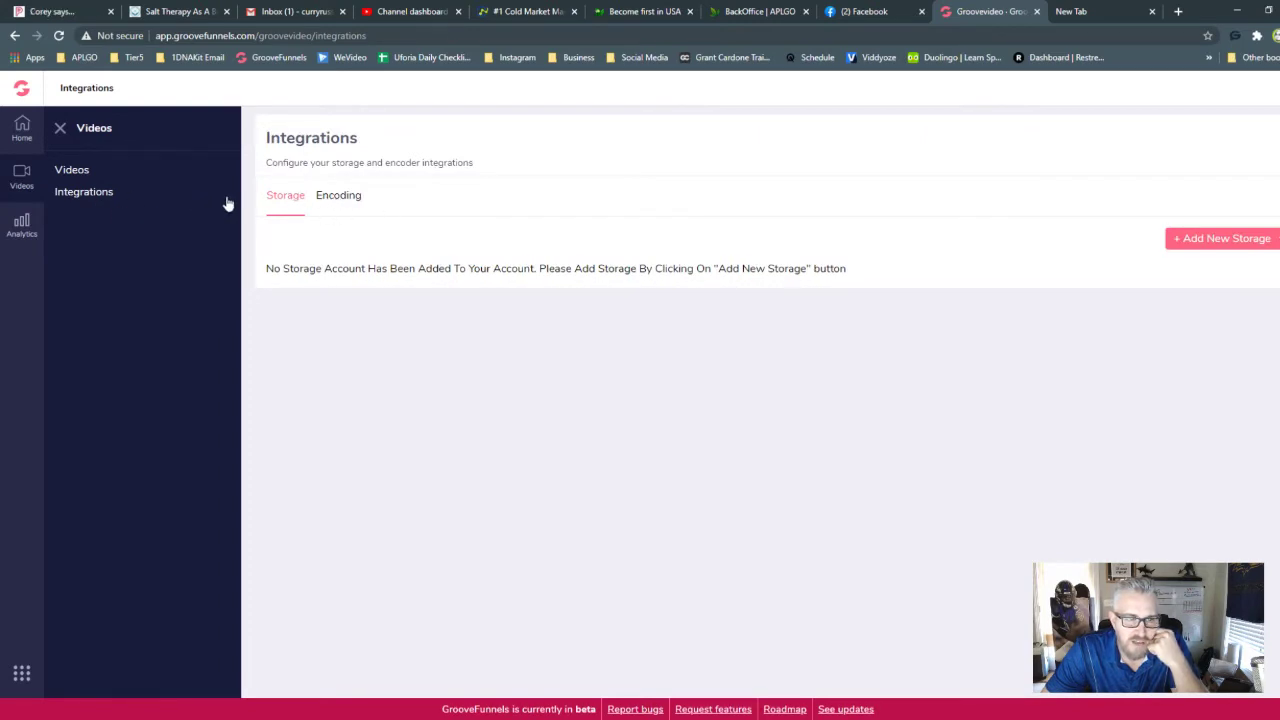
{"action": "left_click", "coordinate": [77, 174]}
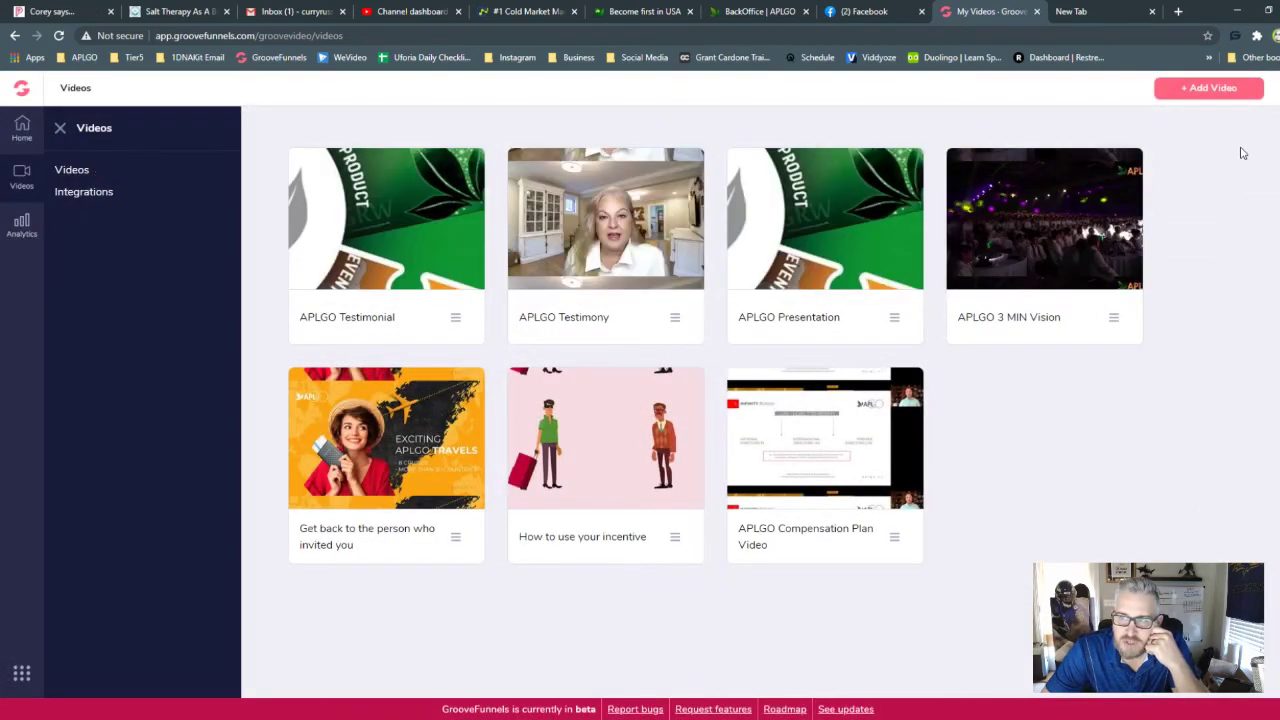
- Create a new video named "Test video1" with the description "Testing"
{"action": "left_click", "coordinate": [1215, 90]}
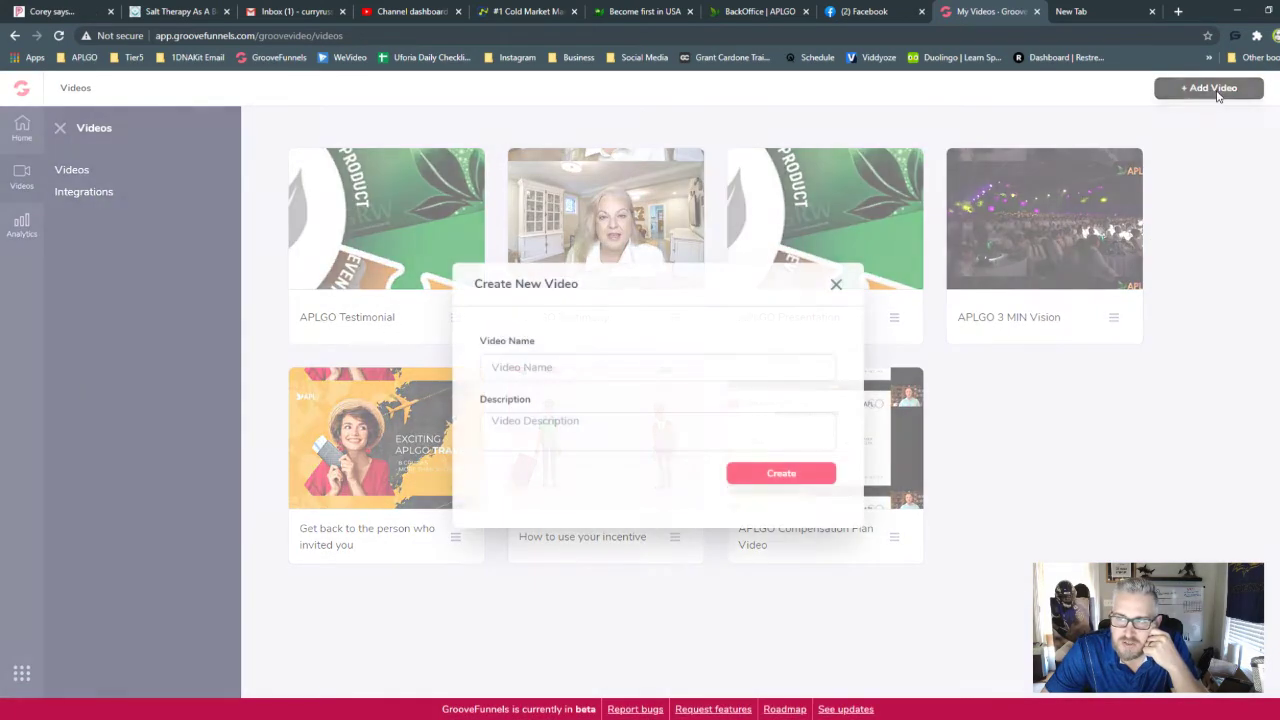
{"action": "left_click", "coordinate": [577, 370]}
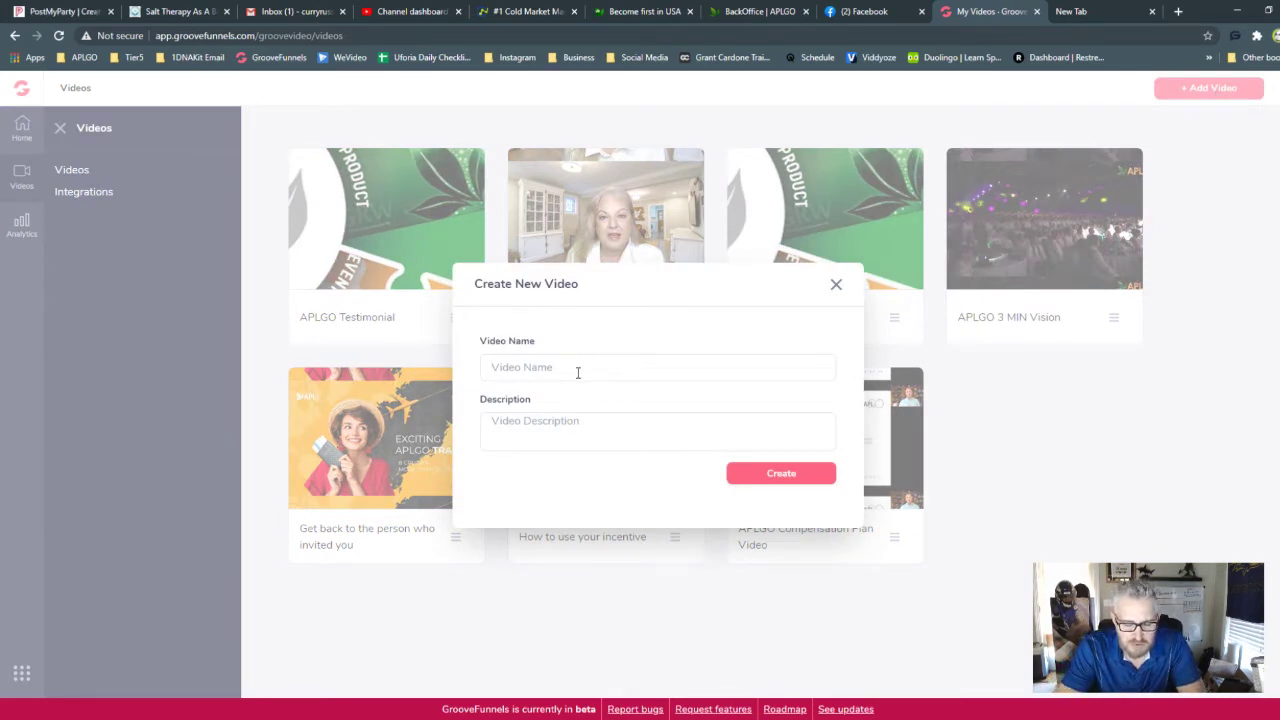
{"action": "type", "text": "Test video1"}
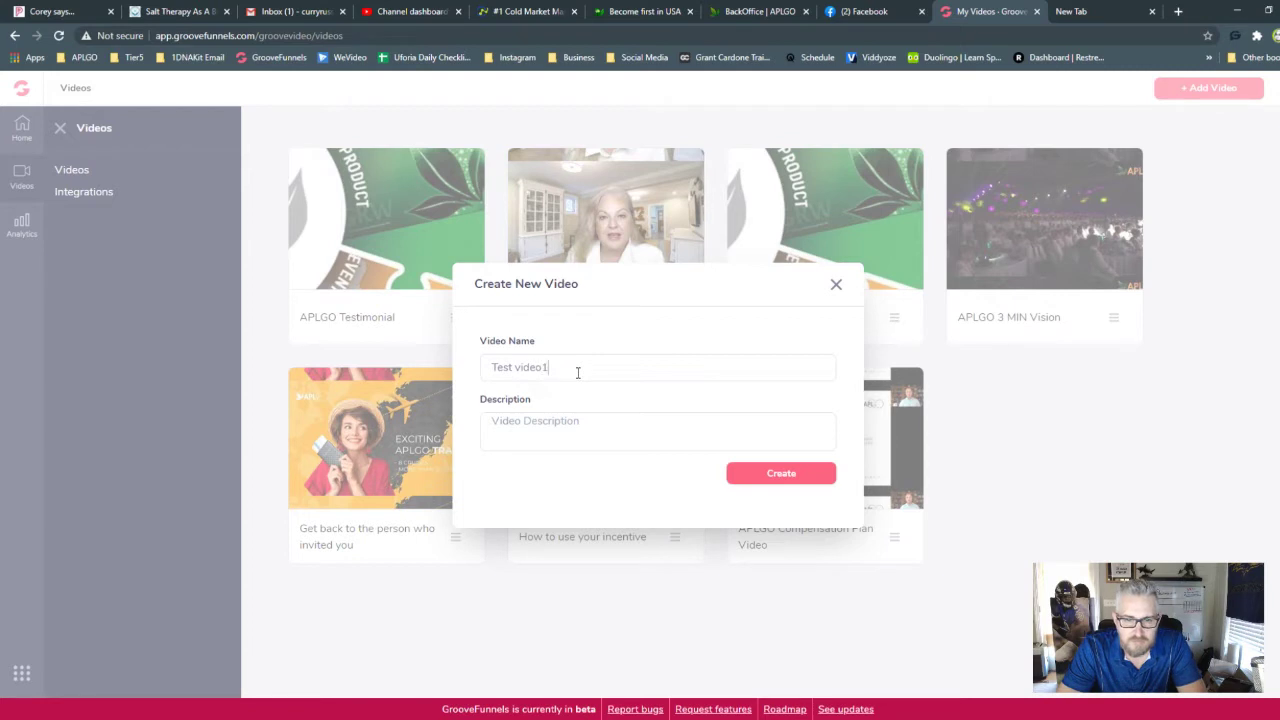
{"action": "key", "text": "Tab"}
{"action": "type", "text": "Test"}
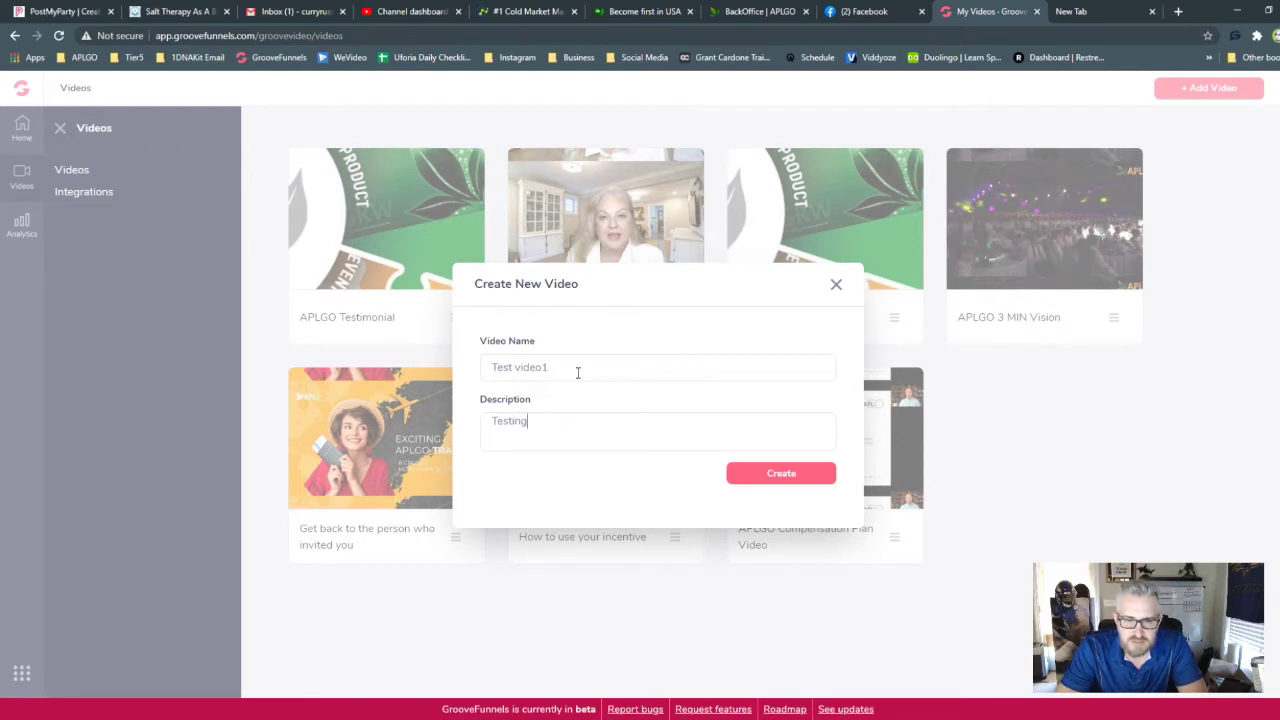
{"action": "left_click", "coordinate": [773, 489]}
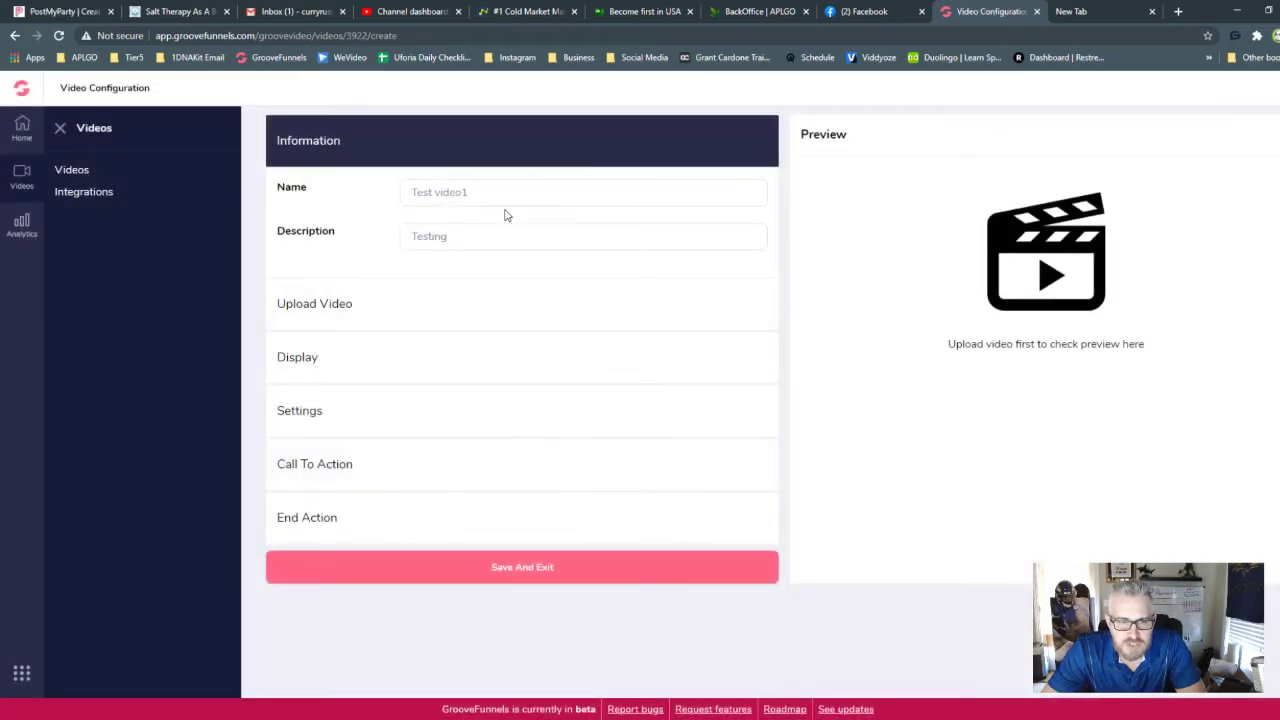
- Upload the 55.2 MB "zootopia - complacentcy..." file as the source of the new video
{"action": "left_click", "coordinate": [390, 314]}
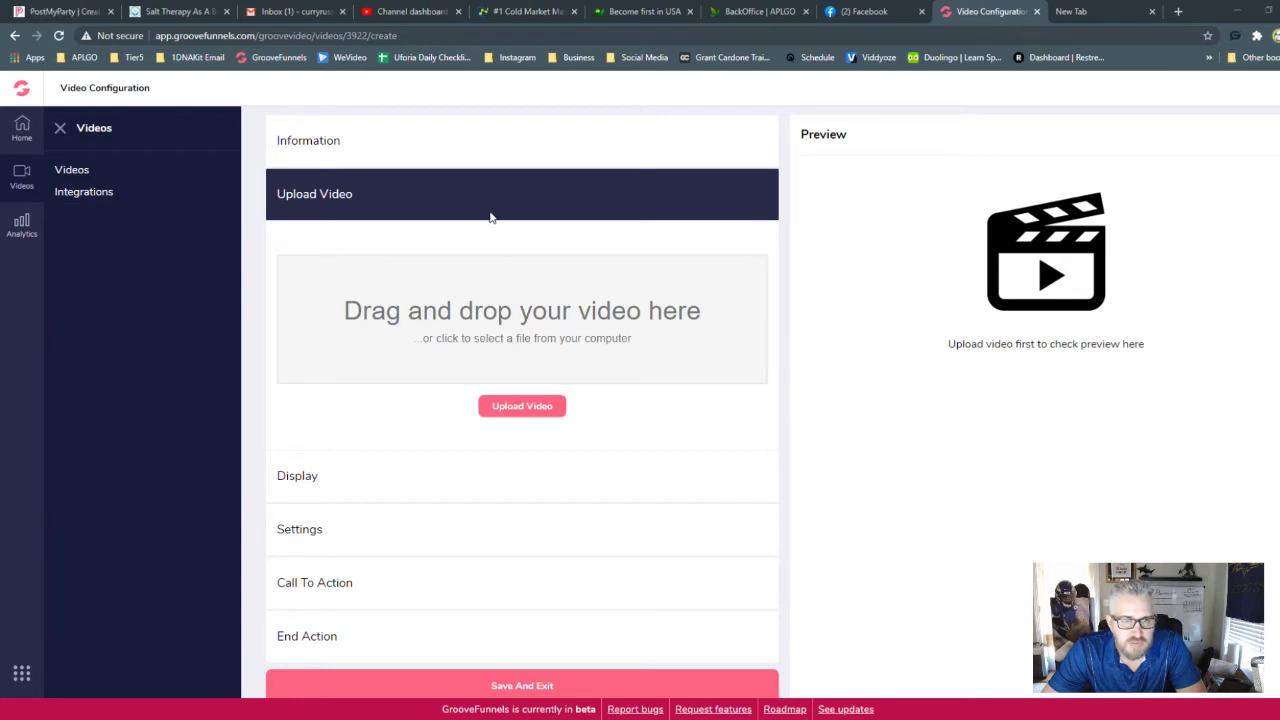
{"action": "left_click_drag", "start_coordinate": [507, 336], "coordinate": [541, 349]}
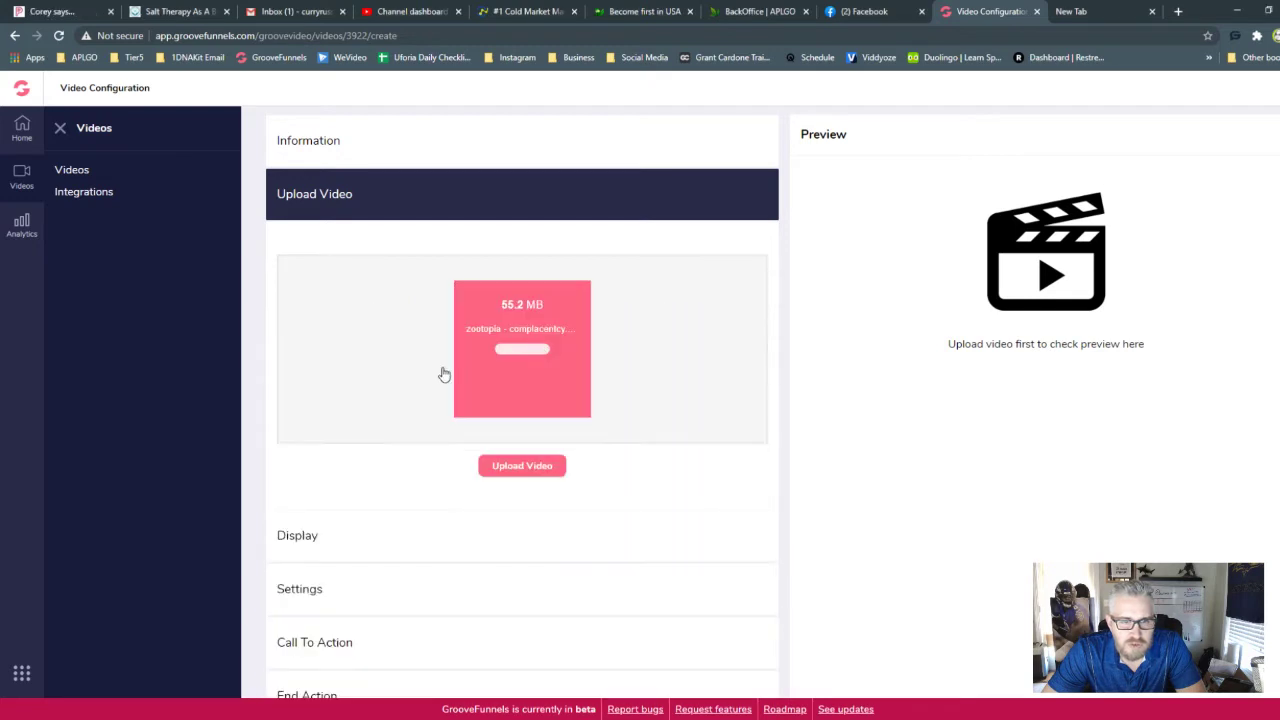
{"action": "left_click", "coordinate": [530, 468]}
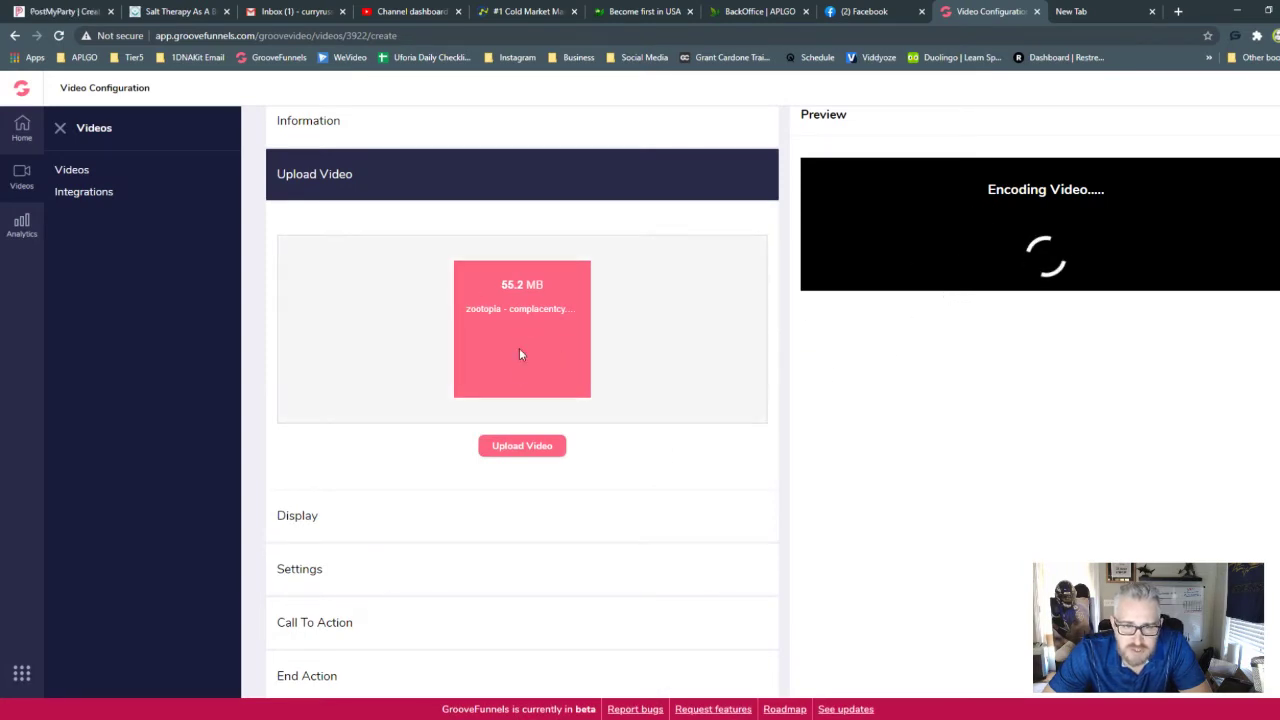
- Try the Fixed display dimensions for the video and switch back to Responsive
{"action": "left_click", "coordinate": [314, 516]}
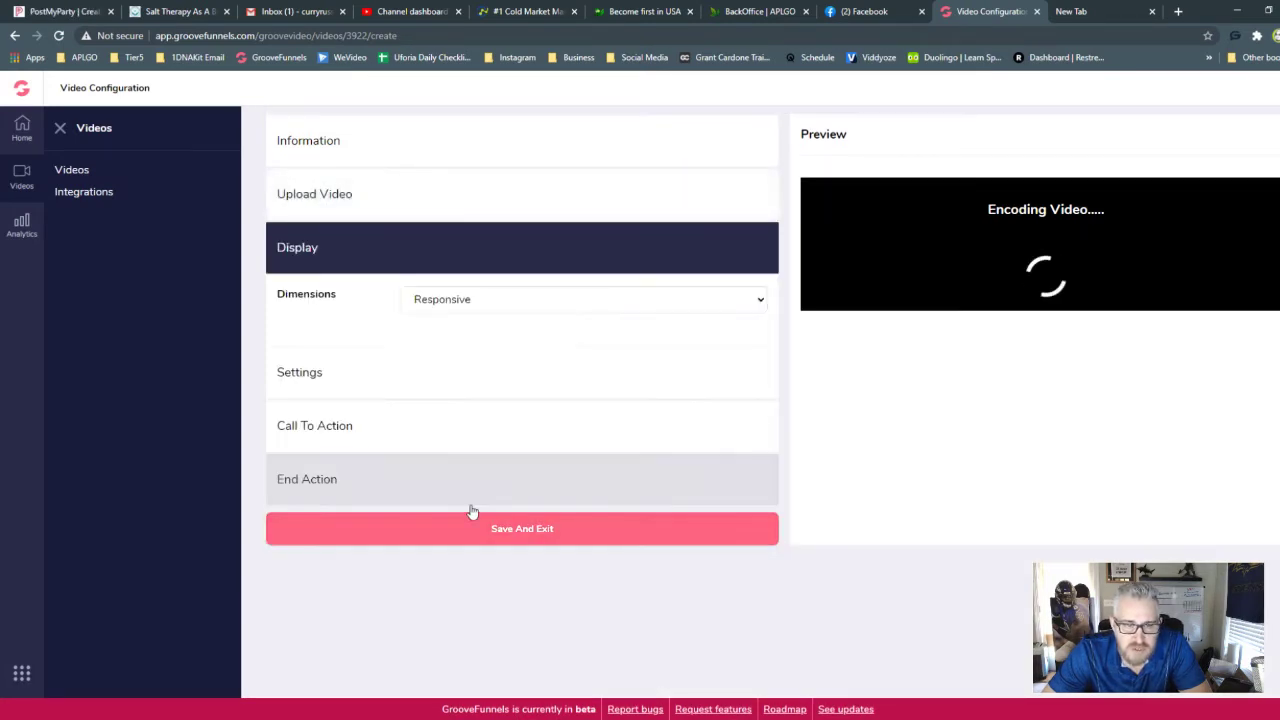
{"action": "left_click", "coordinate": [504, 310]}
{"action": "left_click", "coordinate": [470, 344]}
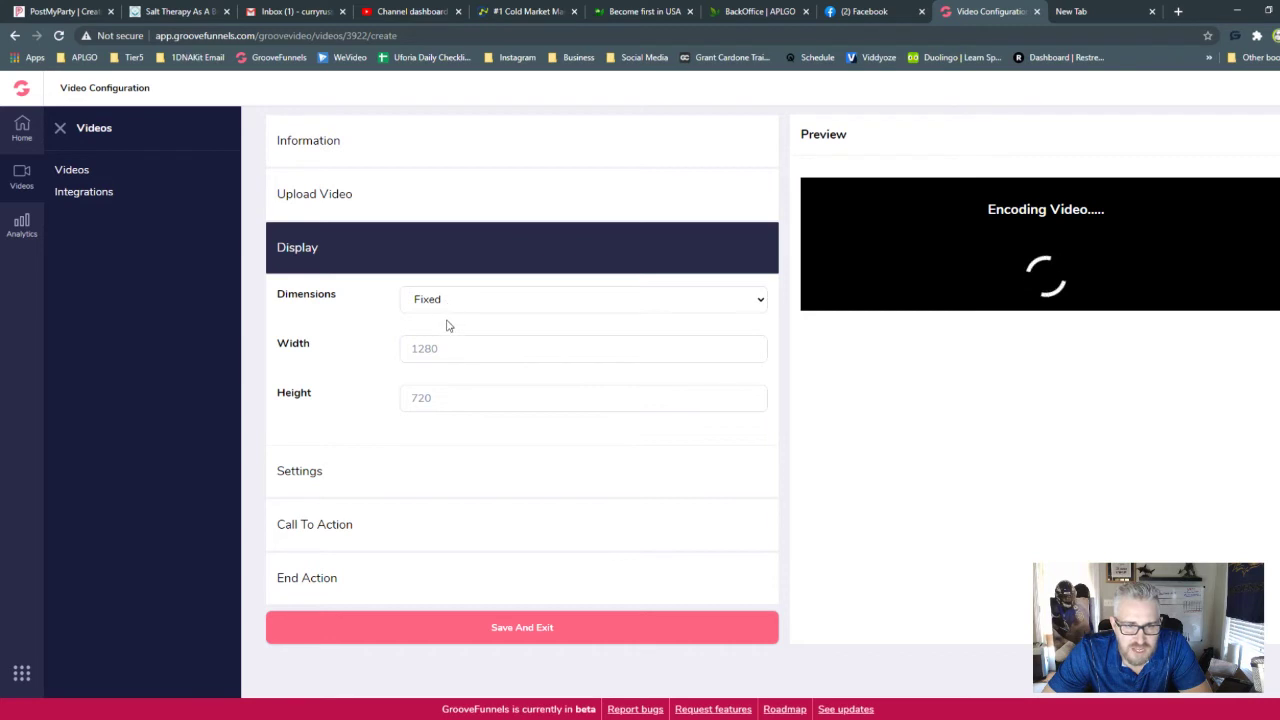
{"action": "left_click", "coordinate": [447, 327]}
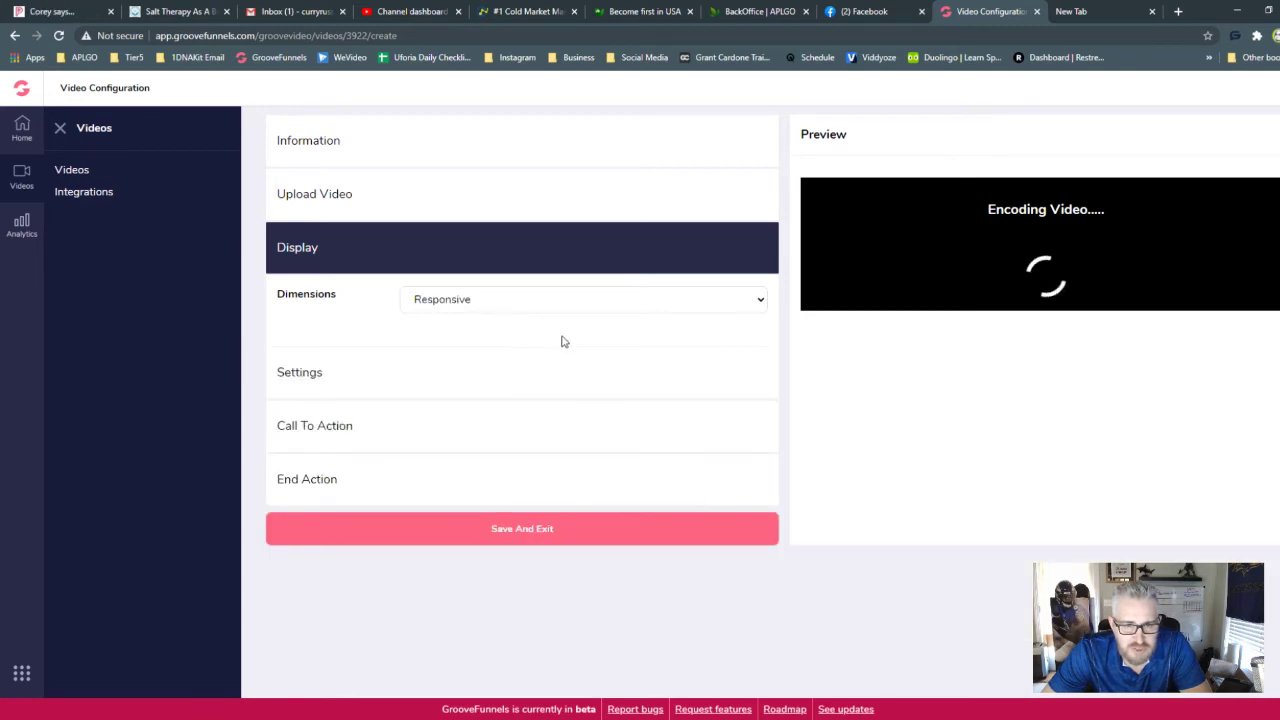
- Review the video's player settings and dismiss the upload completion notice
{"action": "left_click", "coordinate": [410, 380]}
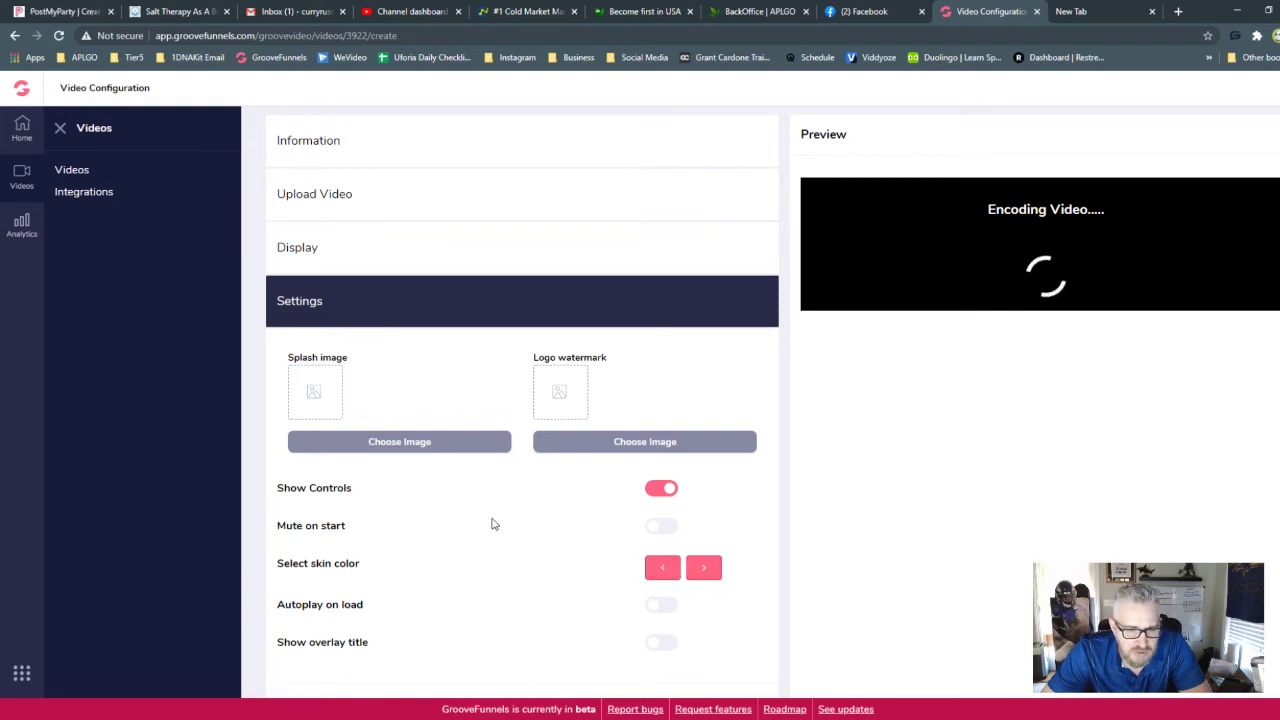
{"action": "scroll", "coordinate": [491, 524], "scroll_direction": "down", "scroll_amount": 3}
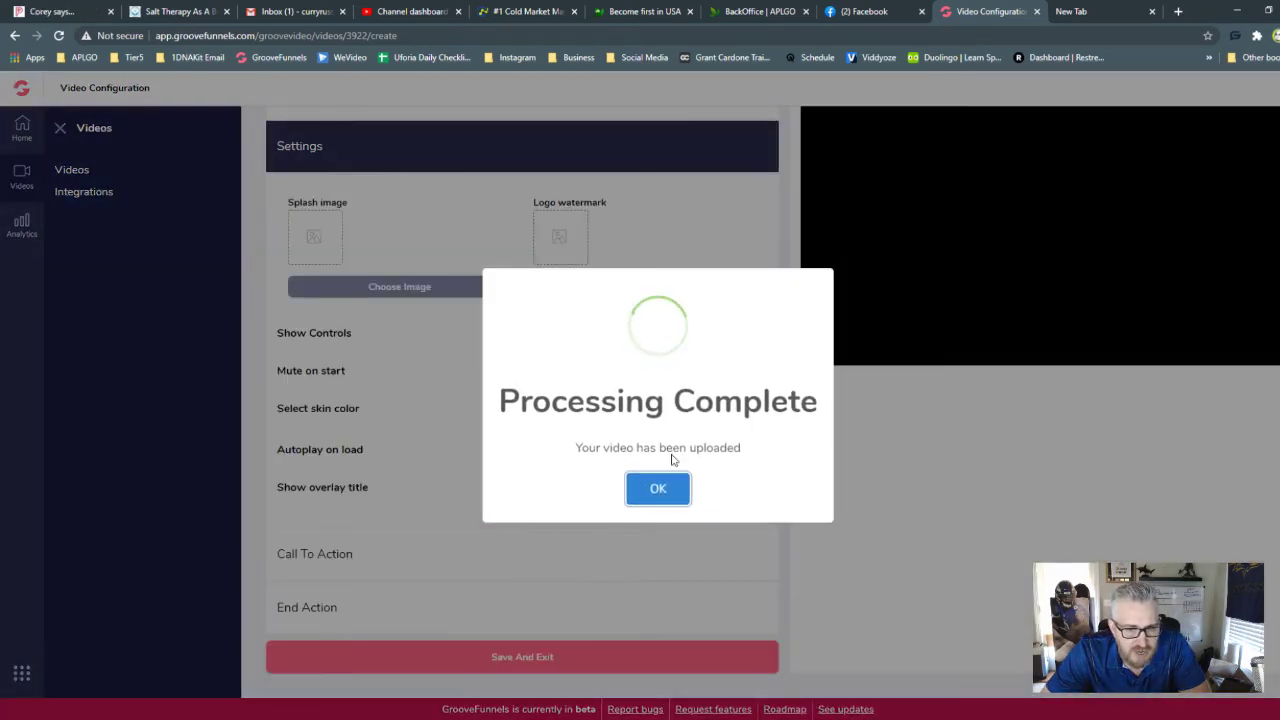
{"action": "left_click", "coordinate": [658, 490]}
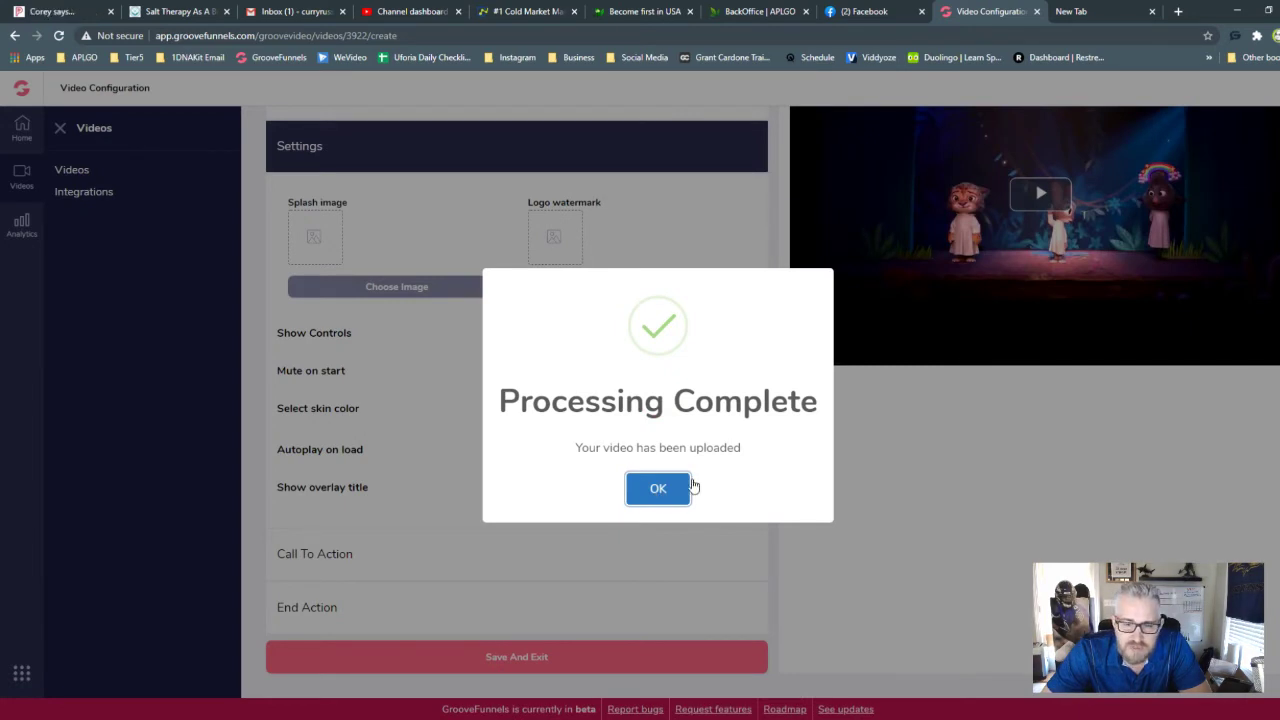
{"action": "left_click", "coordinate": [656, 496]}
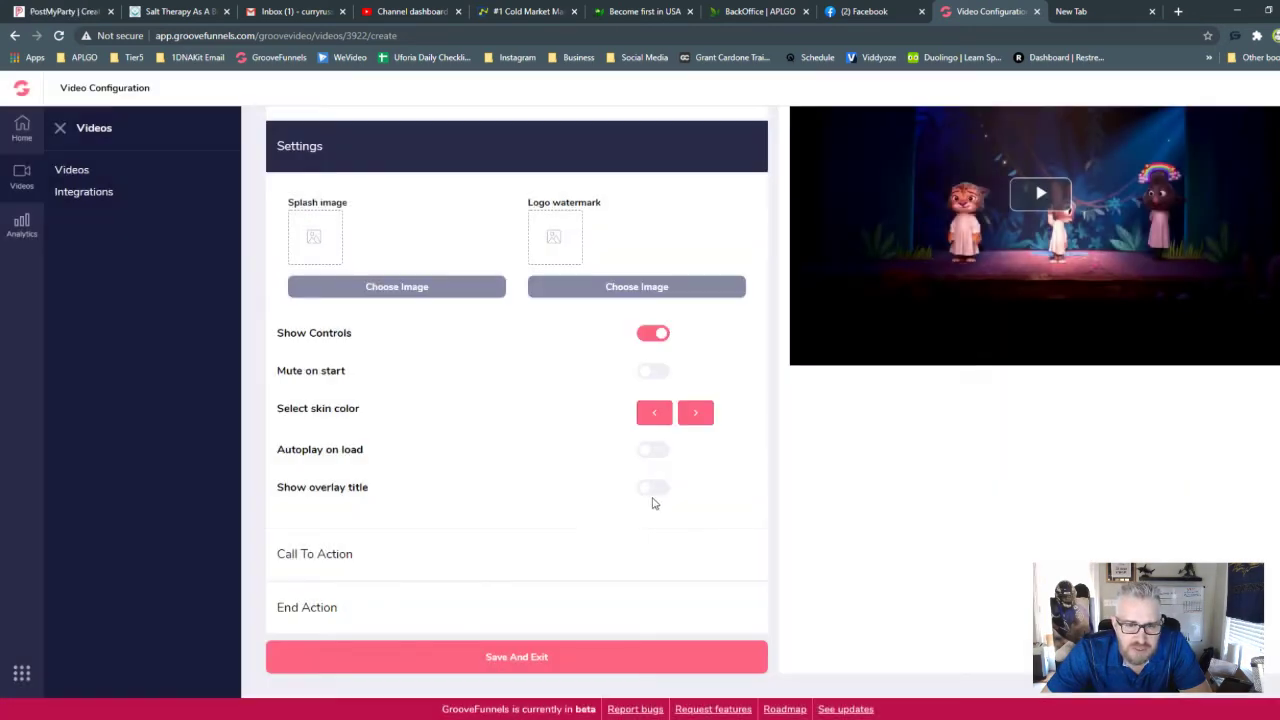
- Start a new call to action for the video and examine the Banner type's options
{"action": "left_click", "coordinate": [532, 576]}
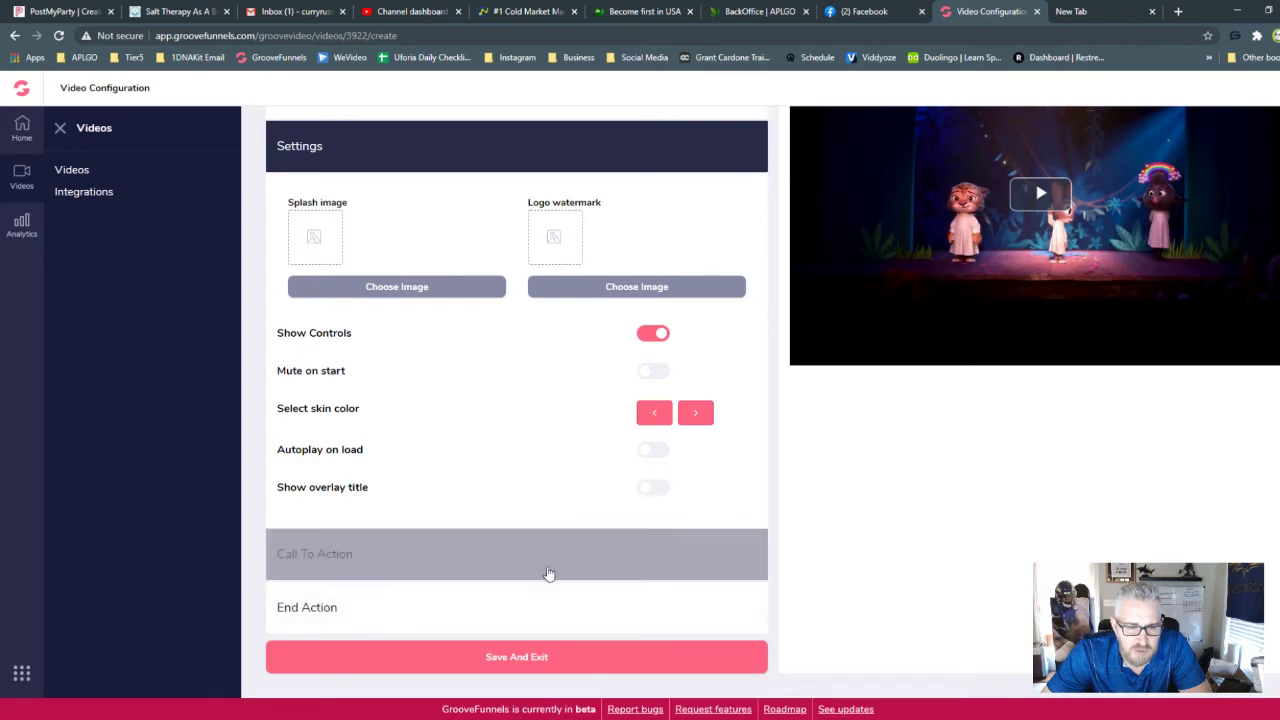
{"action": "left_click", "coordinate": [397, 568]}
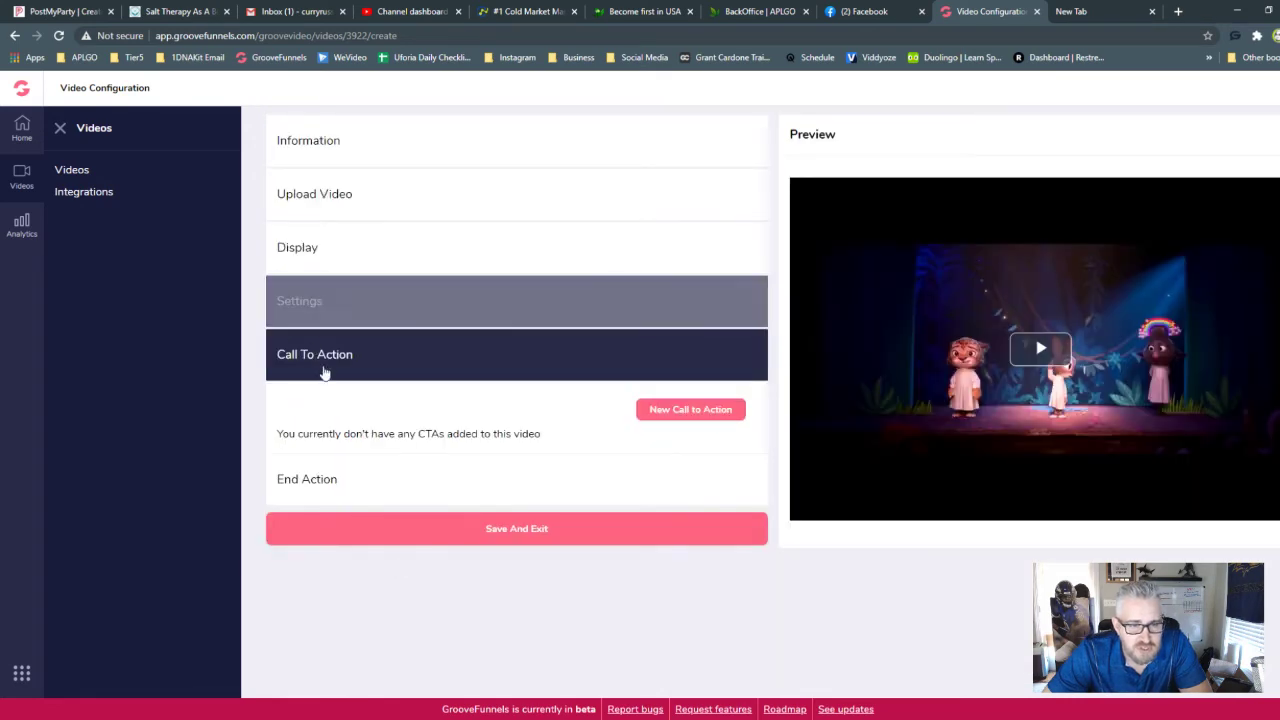
{"action": "left_click", "coordinate": [665, 412]}
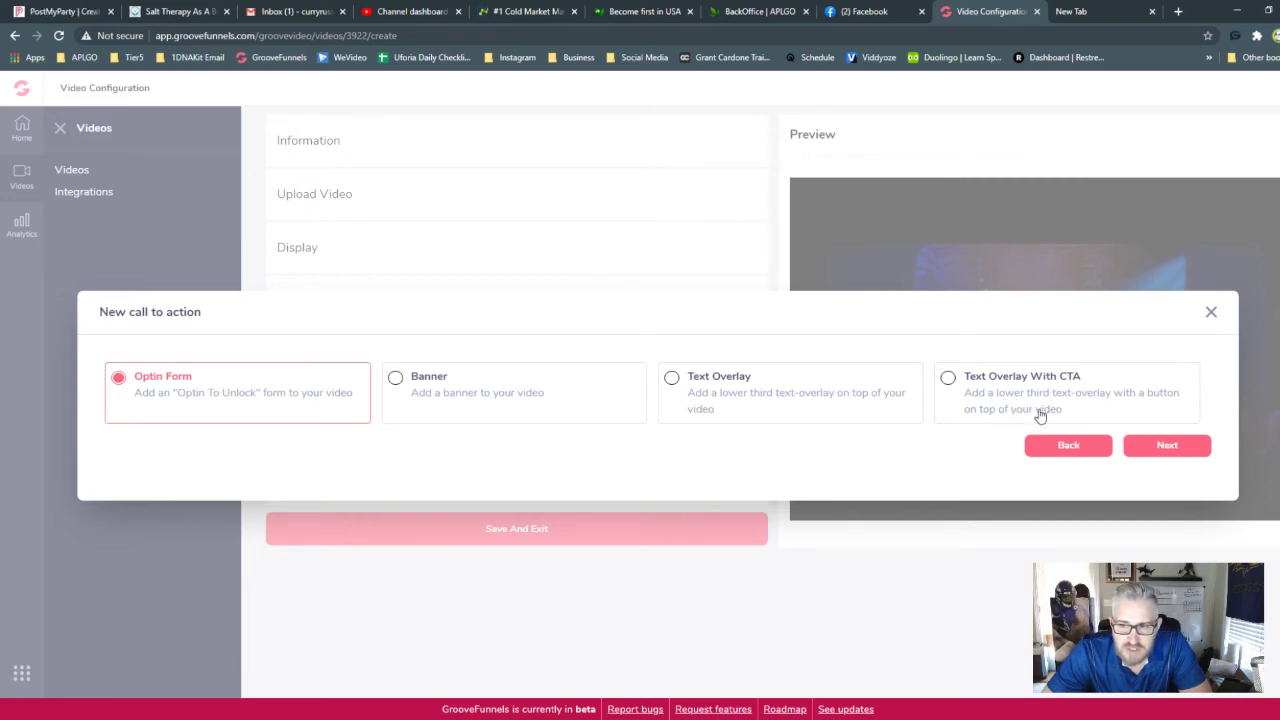
{"action": "left_click", "coordinate": [474, 399]}
{"action": "left_click", "coordinate": [1130, 445]}
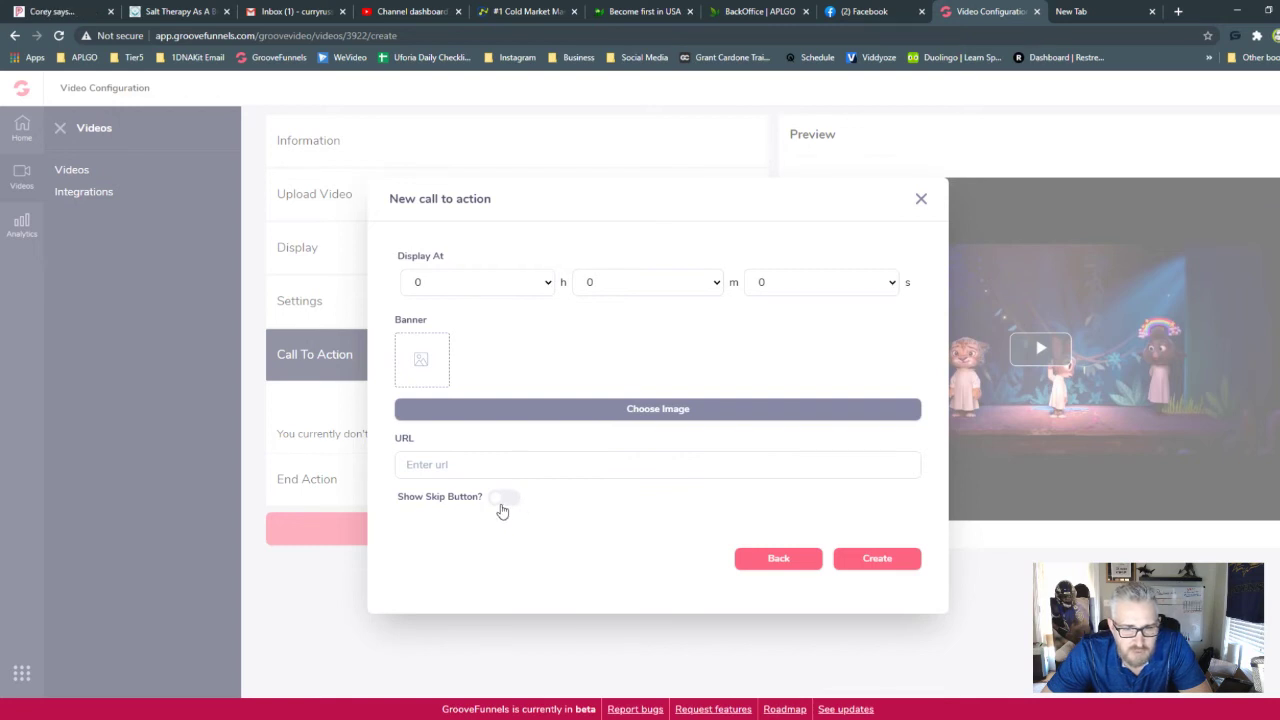
- Examine the Text Overlay call-to-action options, including the URL field for a hyperlinked caption
{"action": "left_click", "coordinate": [801, 562]}
{"action": "left_click", "coordinate": [827, 415]}
{"action": "left_click", "coordinate": [1164, 449]}
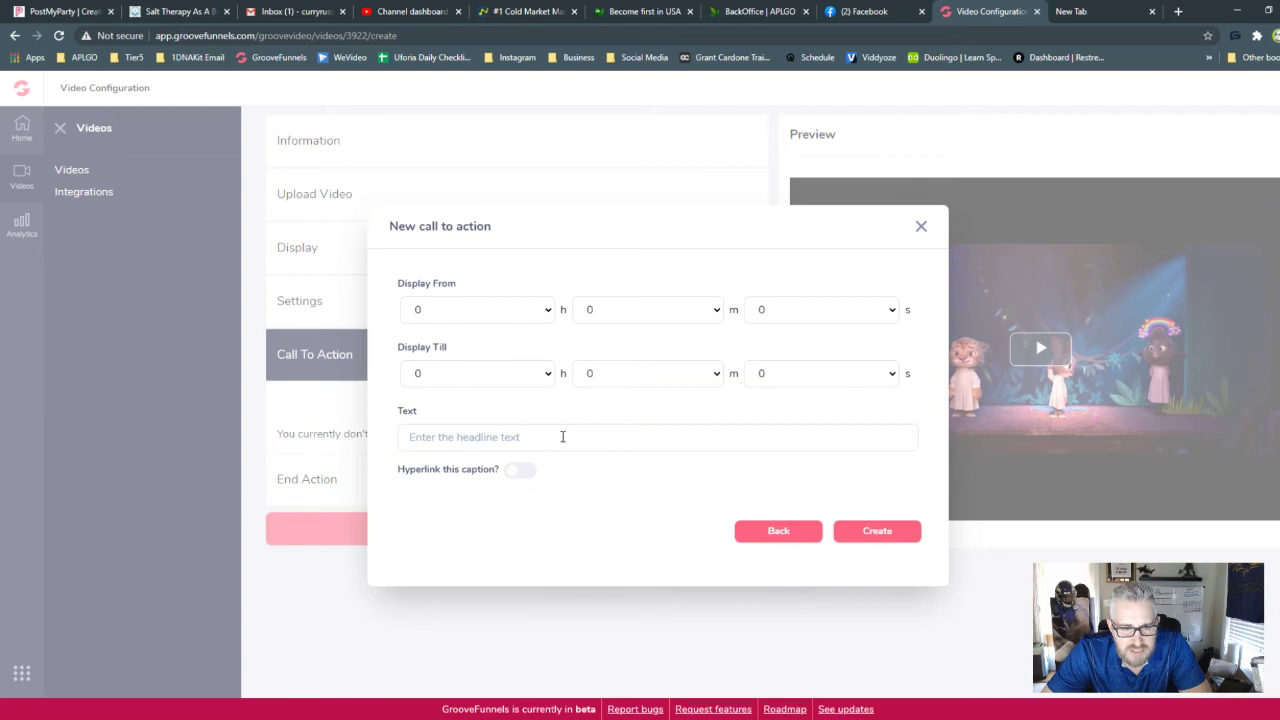
{"action": "left_click", "coordinate": [522, 474]}
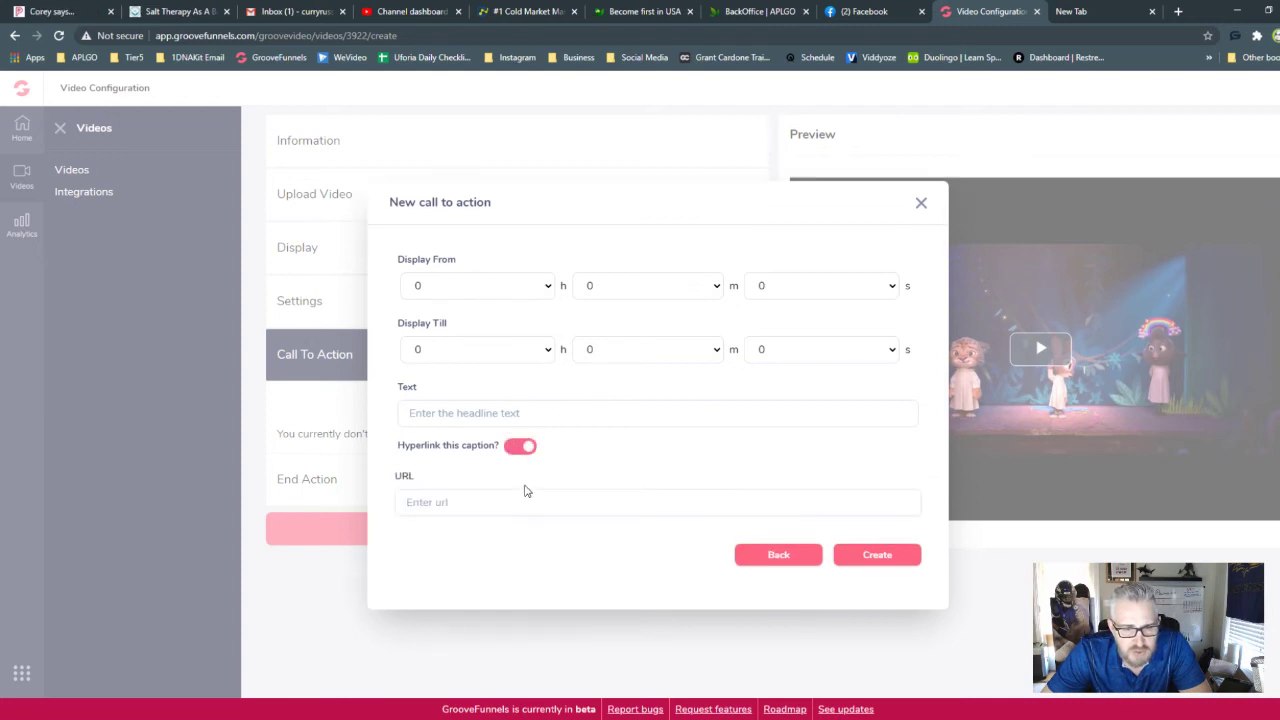
{"action": "left_click", "coordinate": [521, 445]}
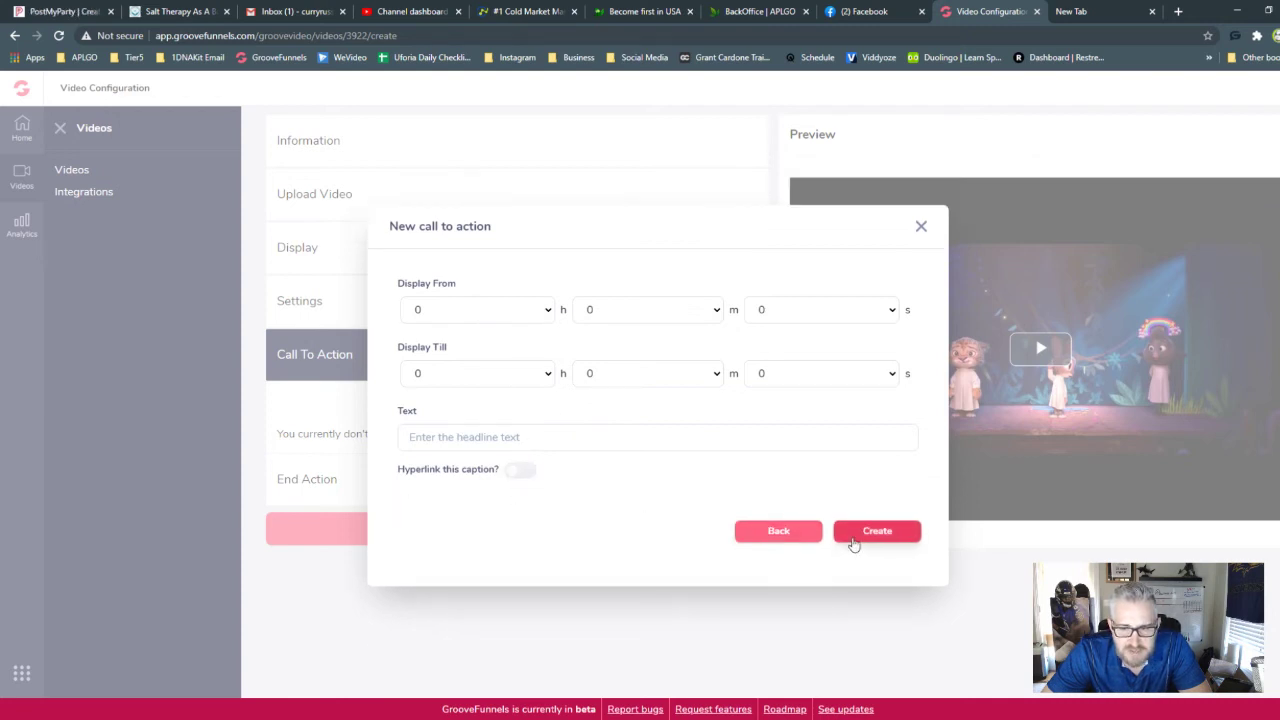
- Examine the options of the Text Overlay With CTA call-to-action type
{"action": "left_click", "coordinate": [785, 534]}
{"action": "left_click", "coordinate": [962, 411]}
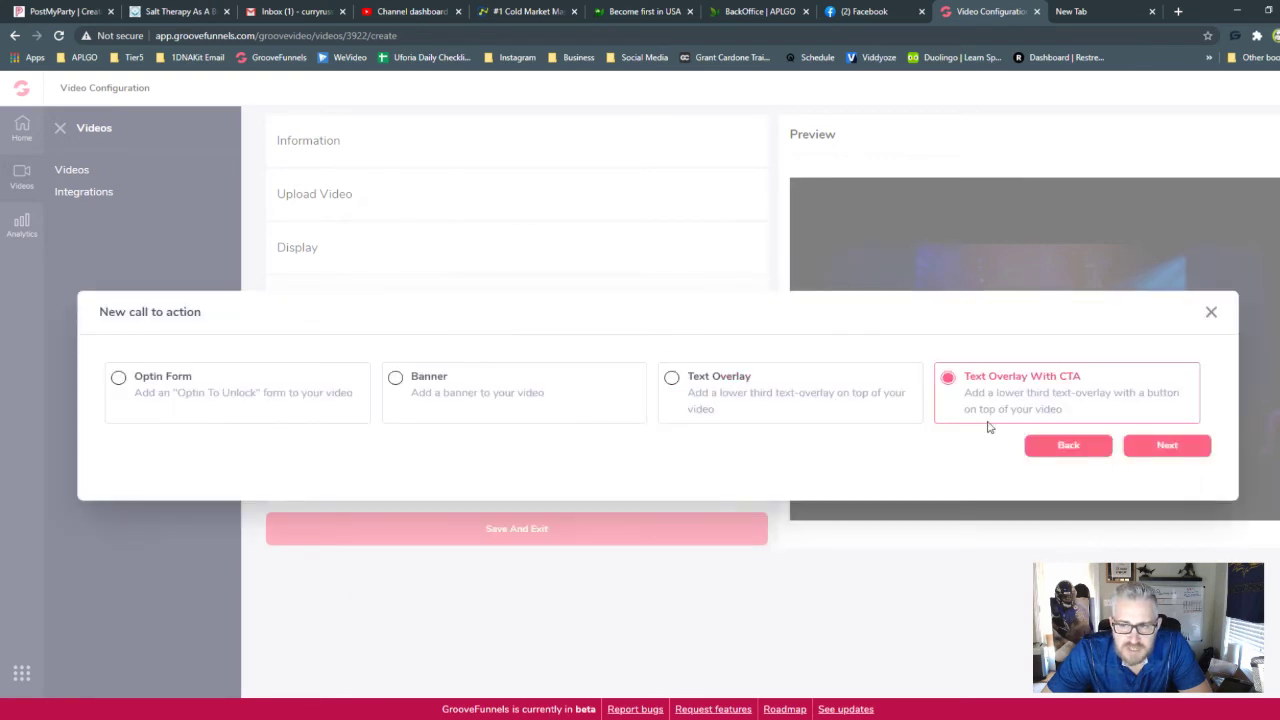
{"action": "left_click", "coordinate": [1147, 446]}
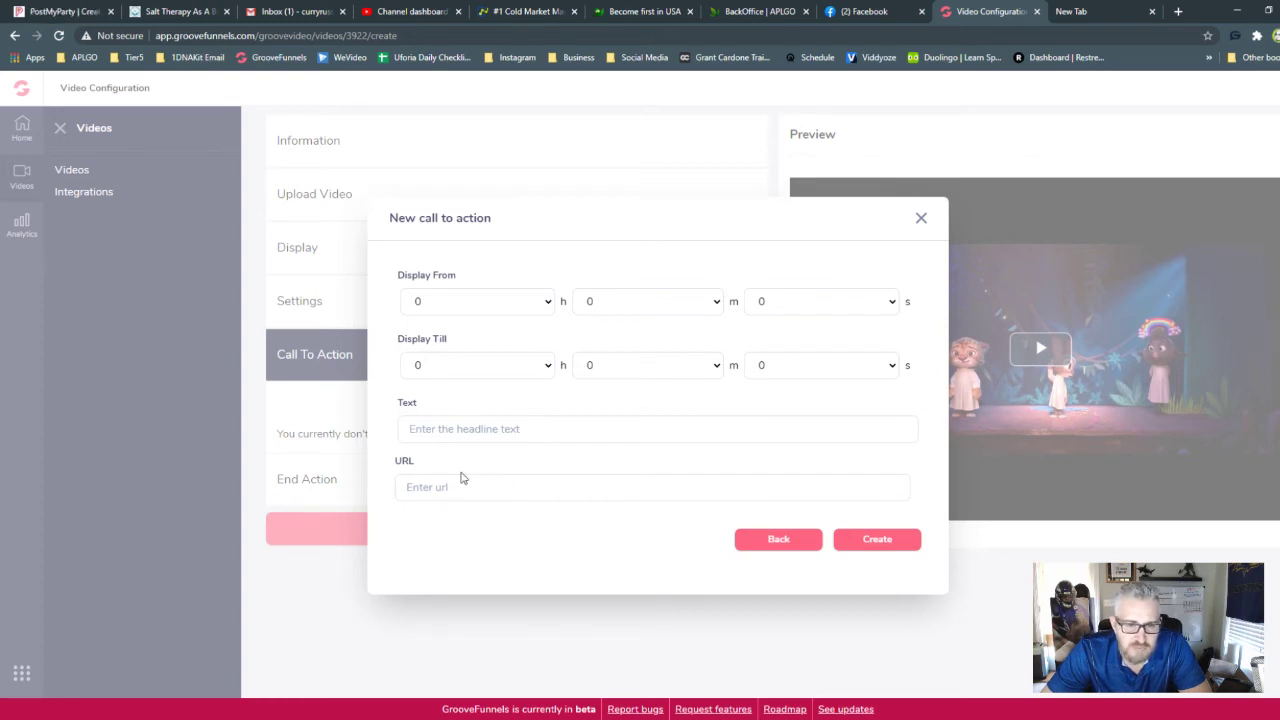
- Examine the Optin Form call-to-action options and leave the setup without creating one
{"action": "left_click", "coordinate": [798, 538]}
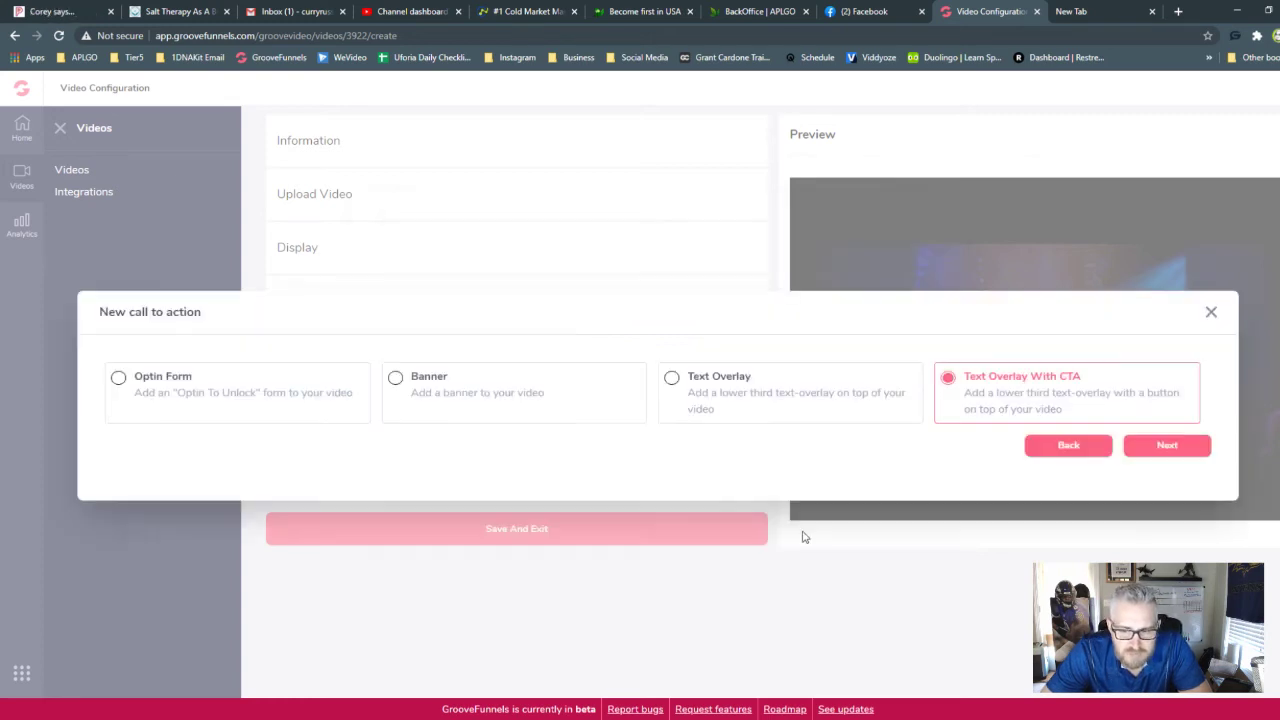
{"action": "left_click", "coordinate": [250, 414]}
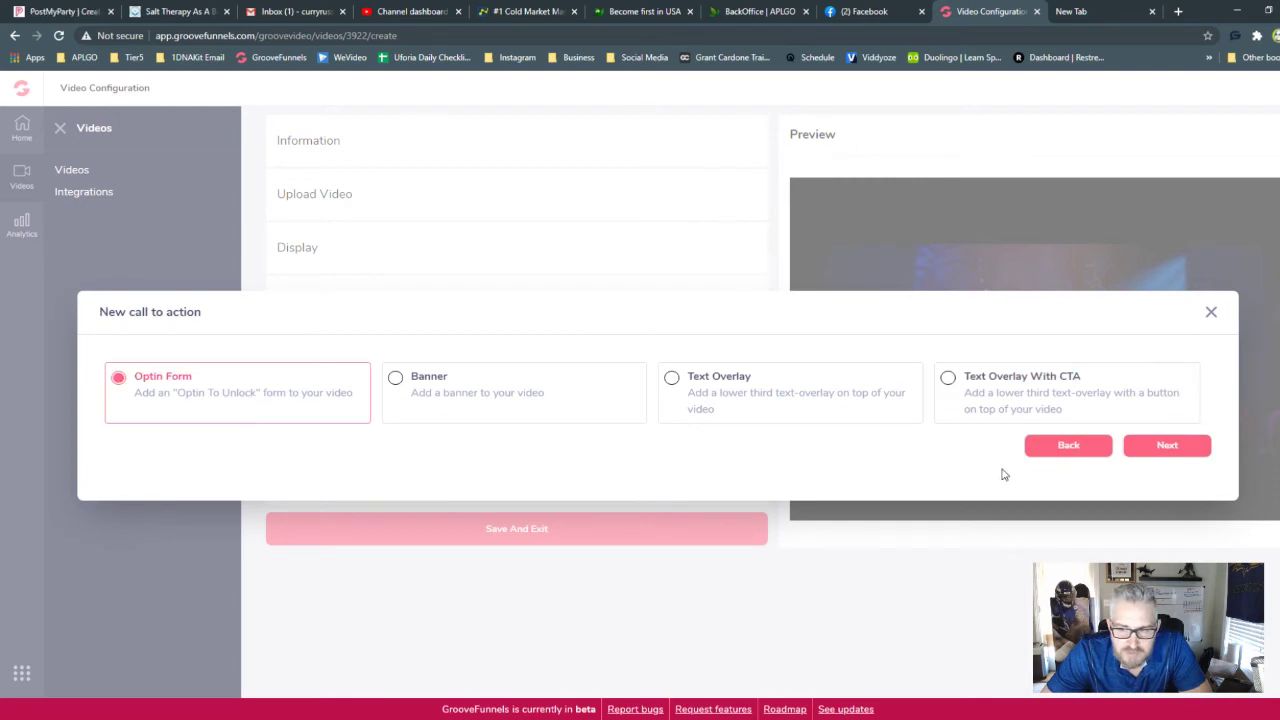
{"action": "left_click", "coordinate": [1160, 445]}
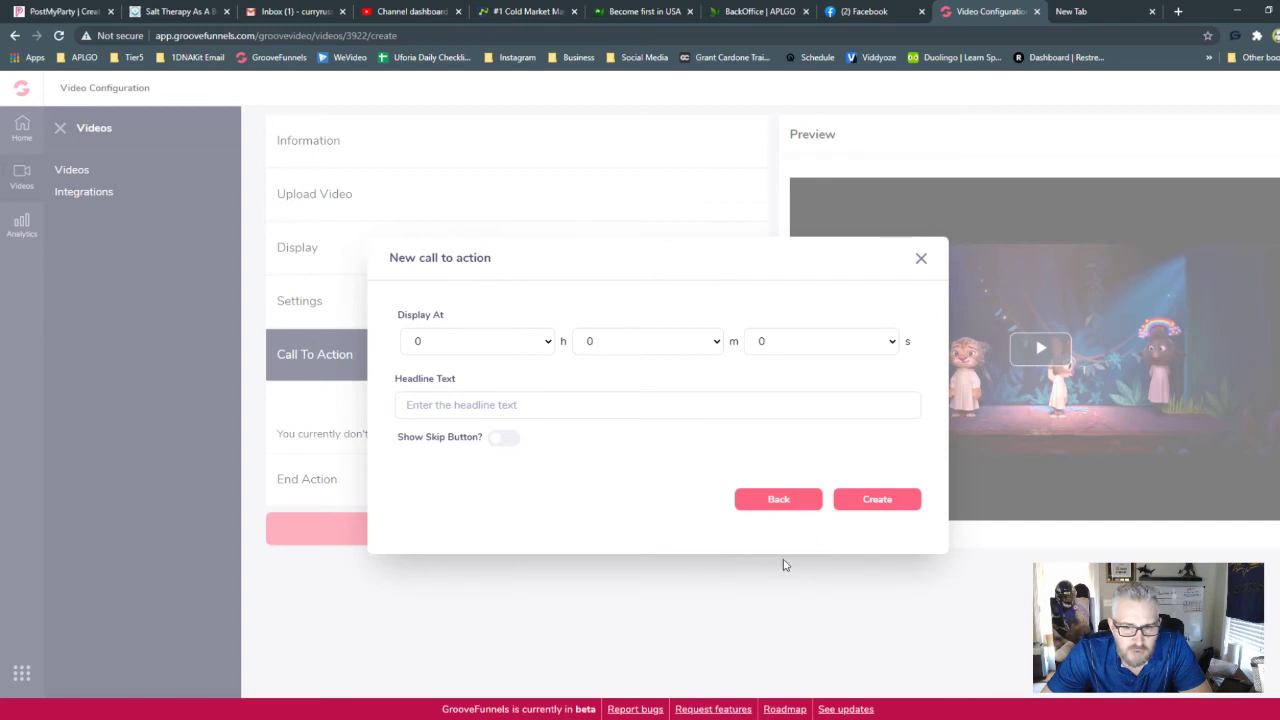
{"action": "left_click", "coordinate": [772, 503]}
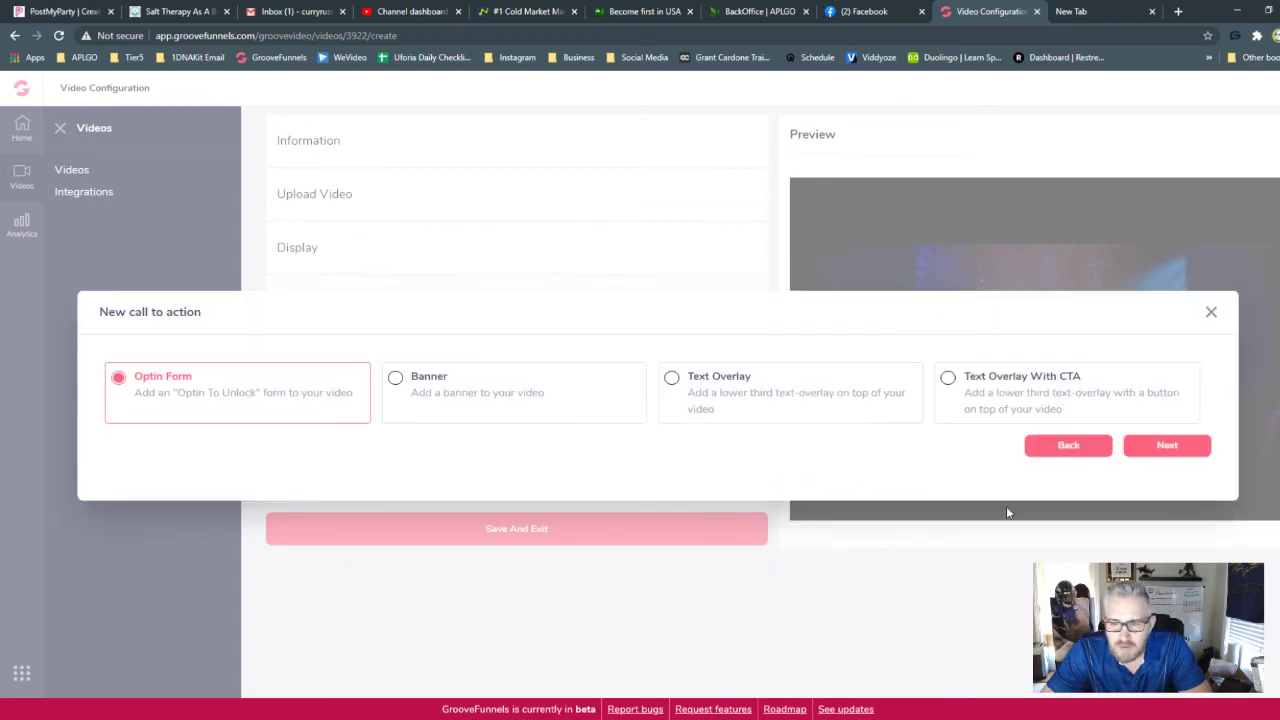
{"action": "left_click", "coordinate": [1211, 315]}
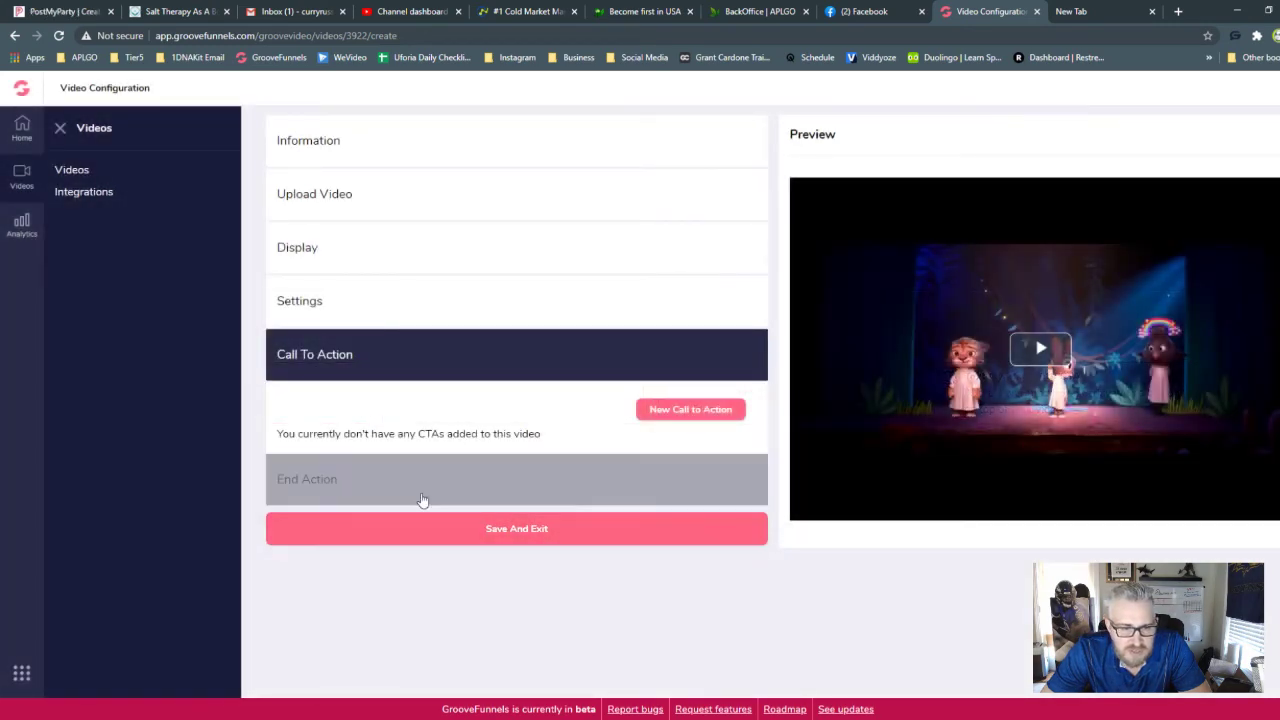
- Save the video configuration with Just End The Video as the end action, and copy the embed code of Test video1
{"action": "left_click", "coordinate": [413, 490]}
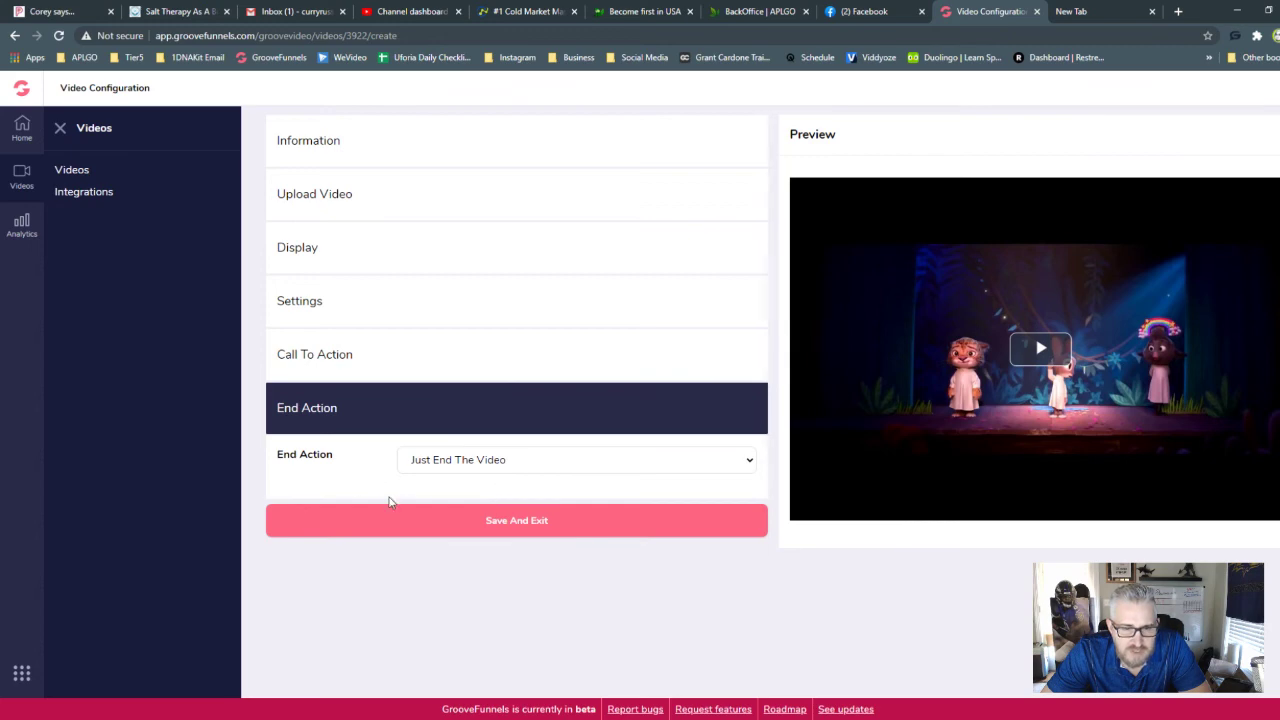
{"action": "left_click", "coordinate": [465, 531]}
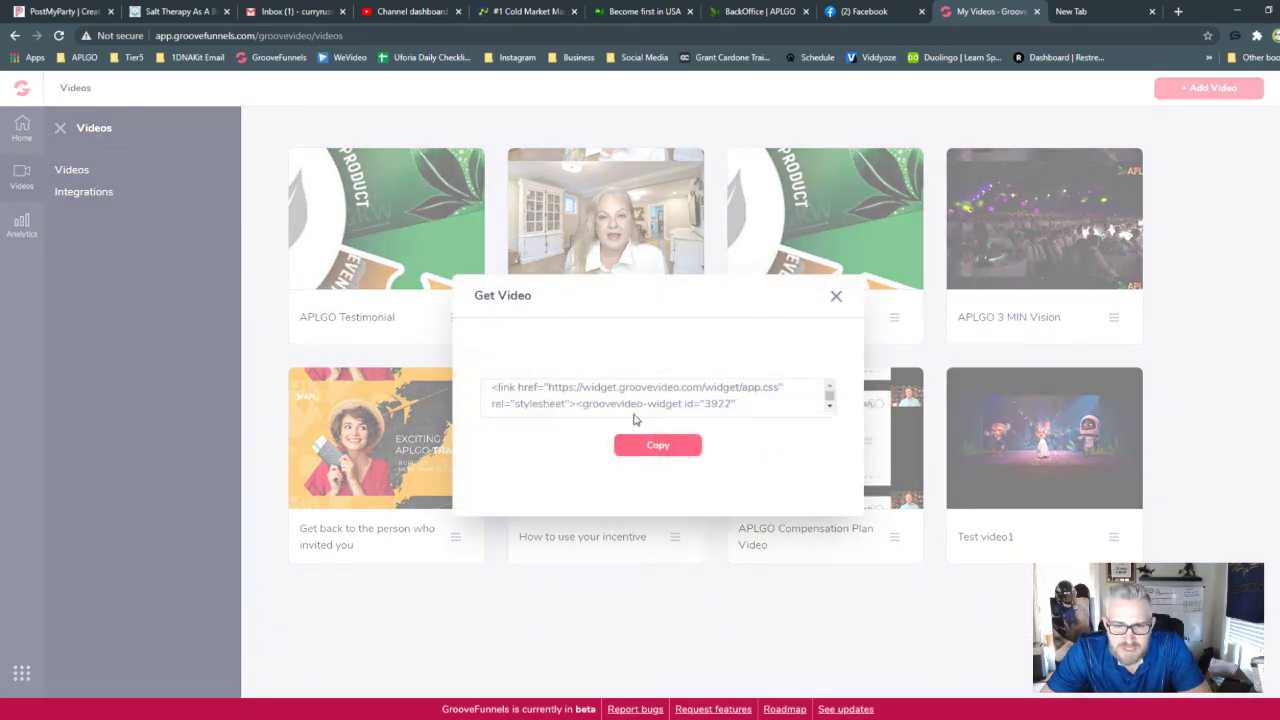
{"action": "left_click", "coordinate": [633, 406]}
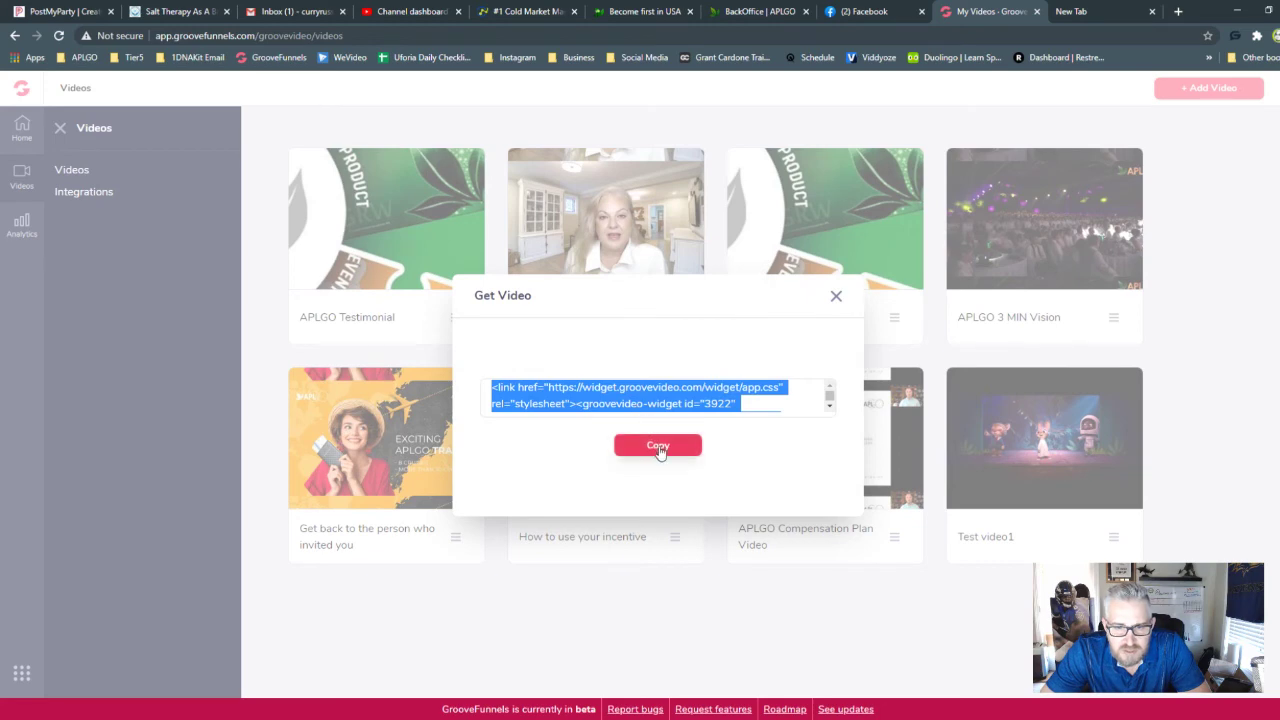
{"action": "left_click", "coordinate": [659, 448]}
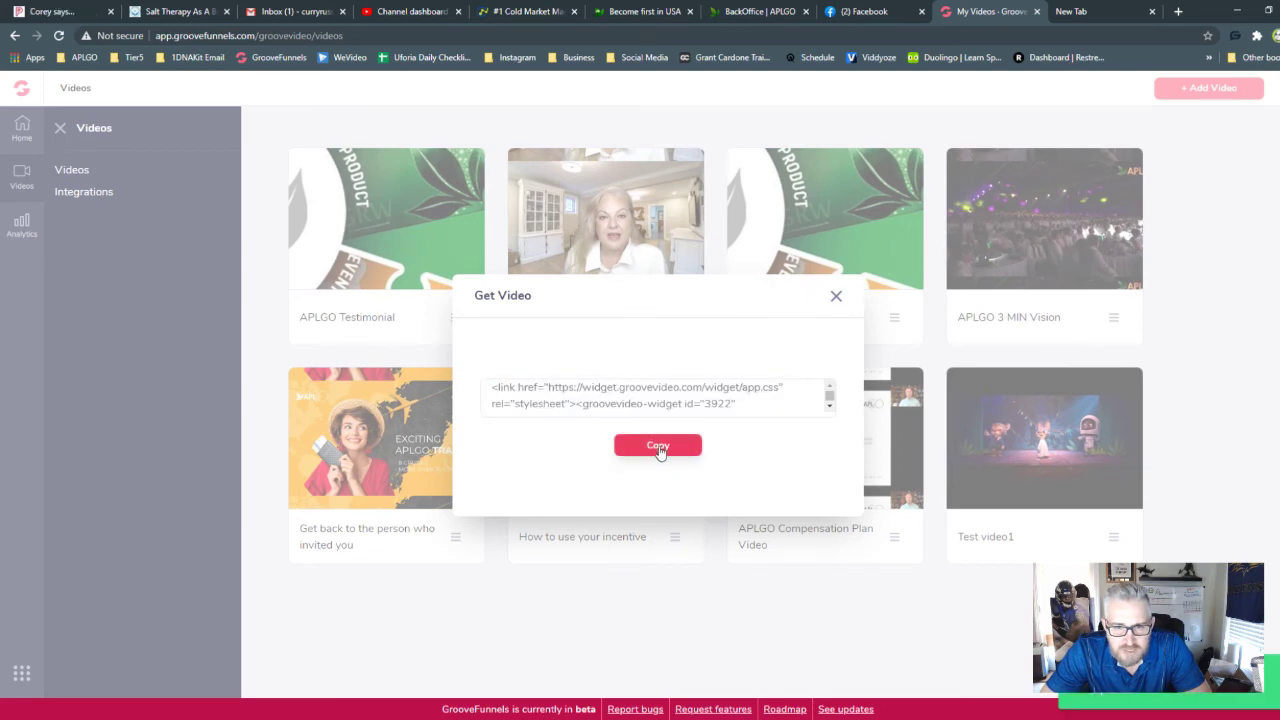
{"action": "left_click", "coordinate": [836, 299]}
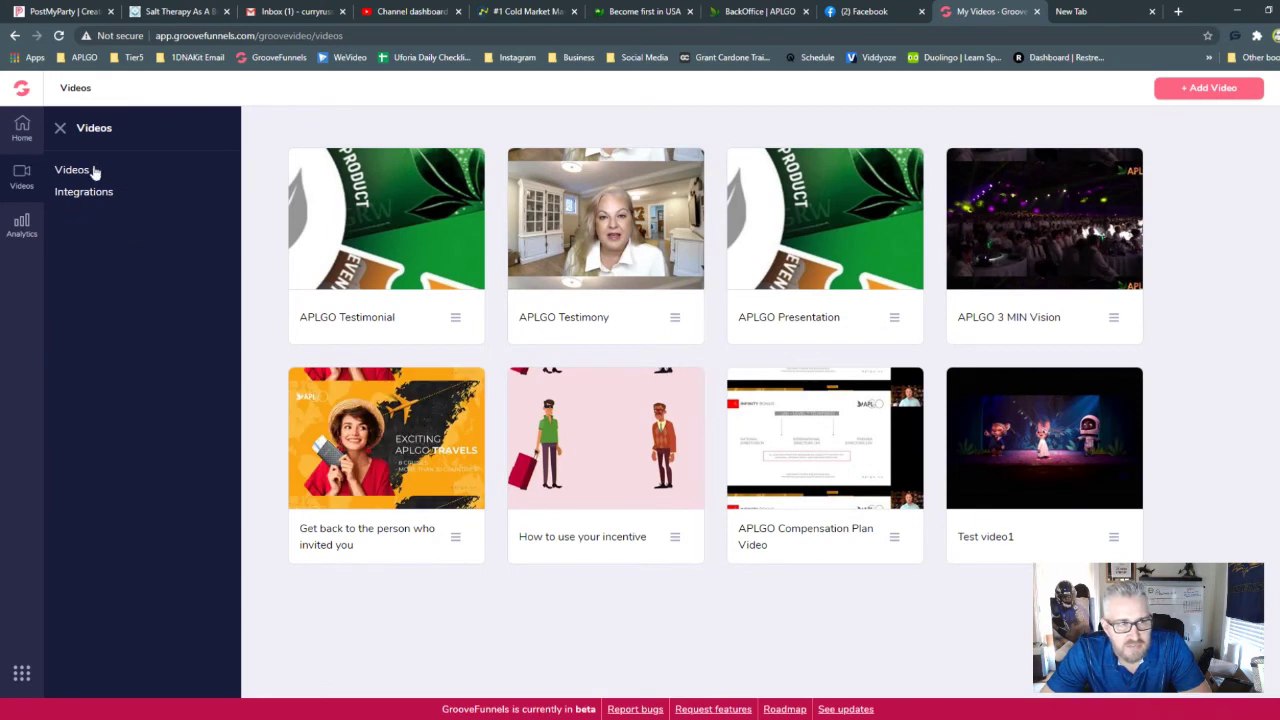
- Switch to GroovePages and create a new site from the VSL template
{"action": "left_click", "coordinate": [22, 92]}
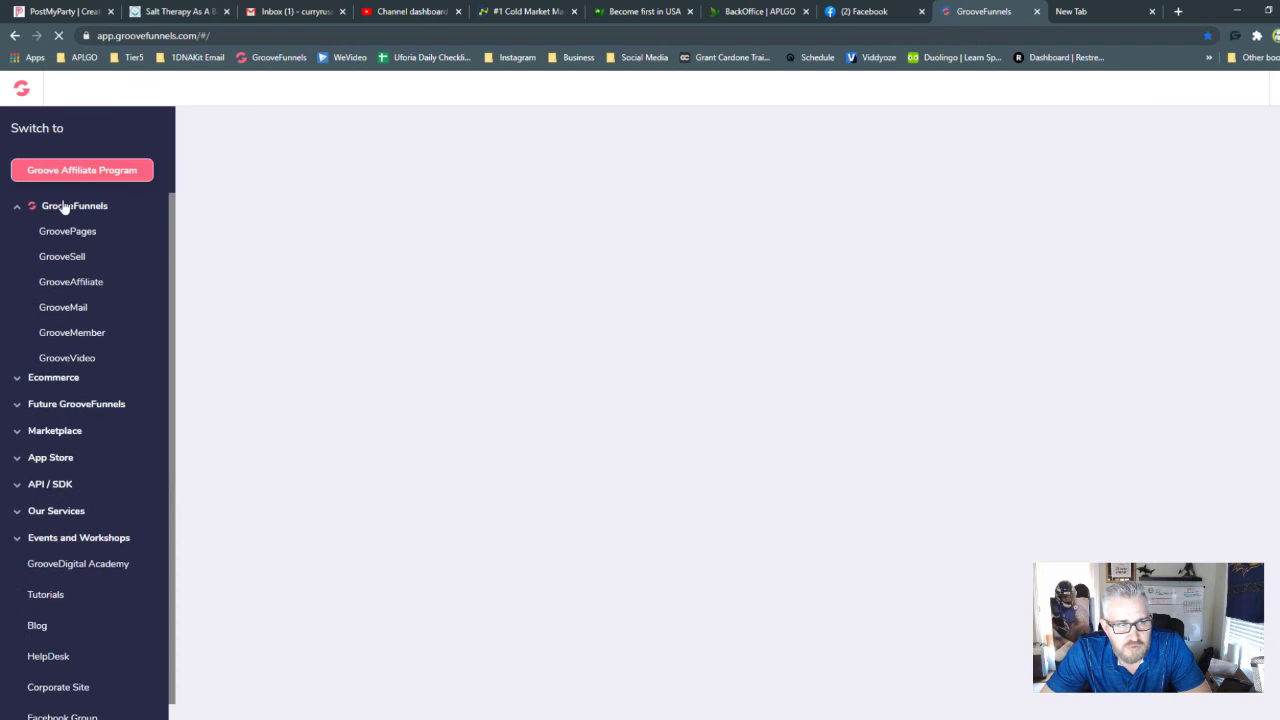
{"action": "left_click", "coordinate": [57, 234]}
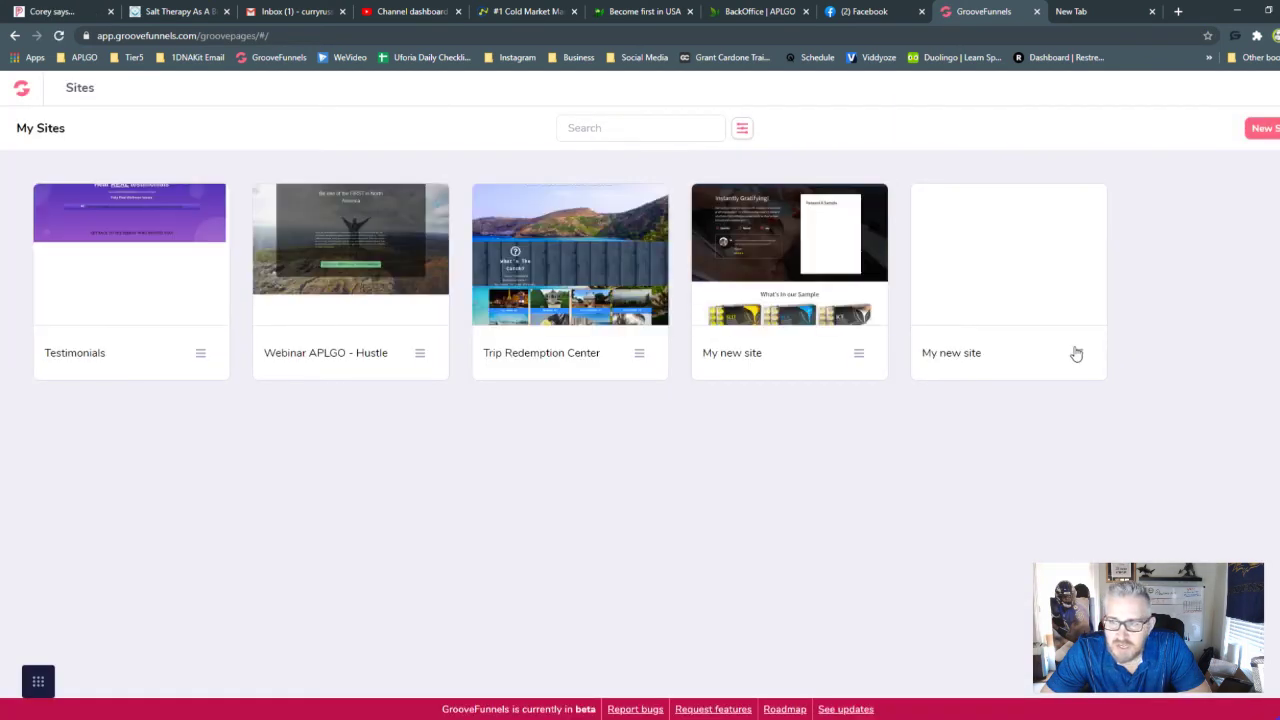
{"action": "left_click", "coordinate": [1265, 132]}
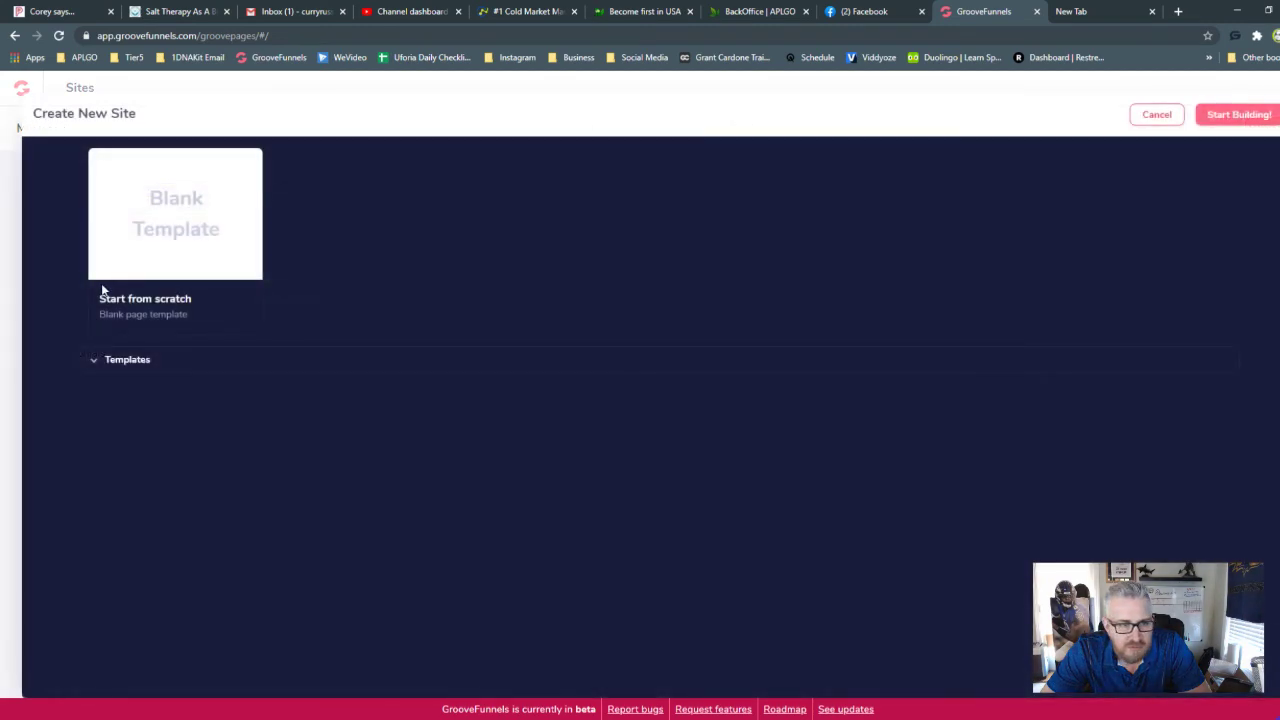
{"action": "left_click", "coordinate": [149, 357]}
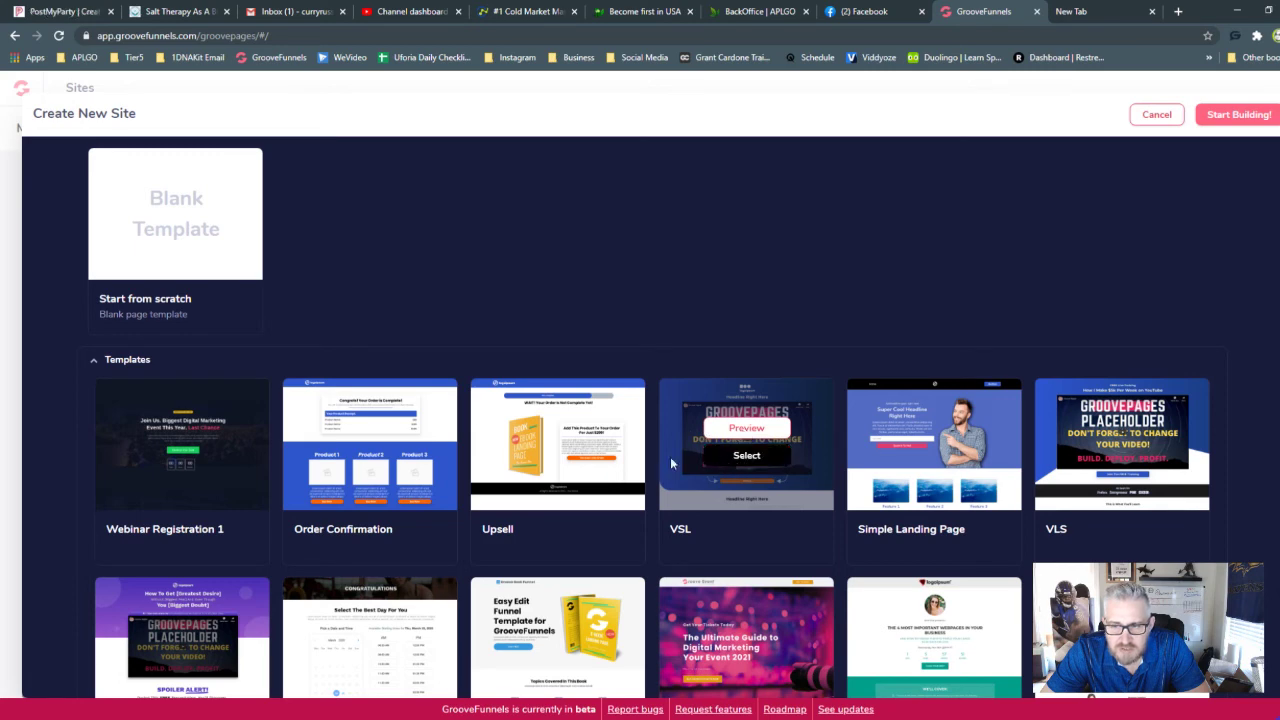
{"action": "left_click", "coordinate": [604, 454]}
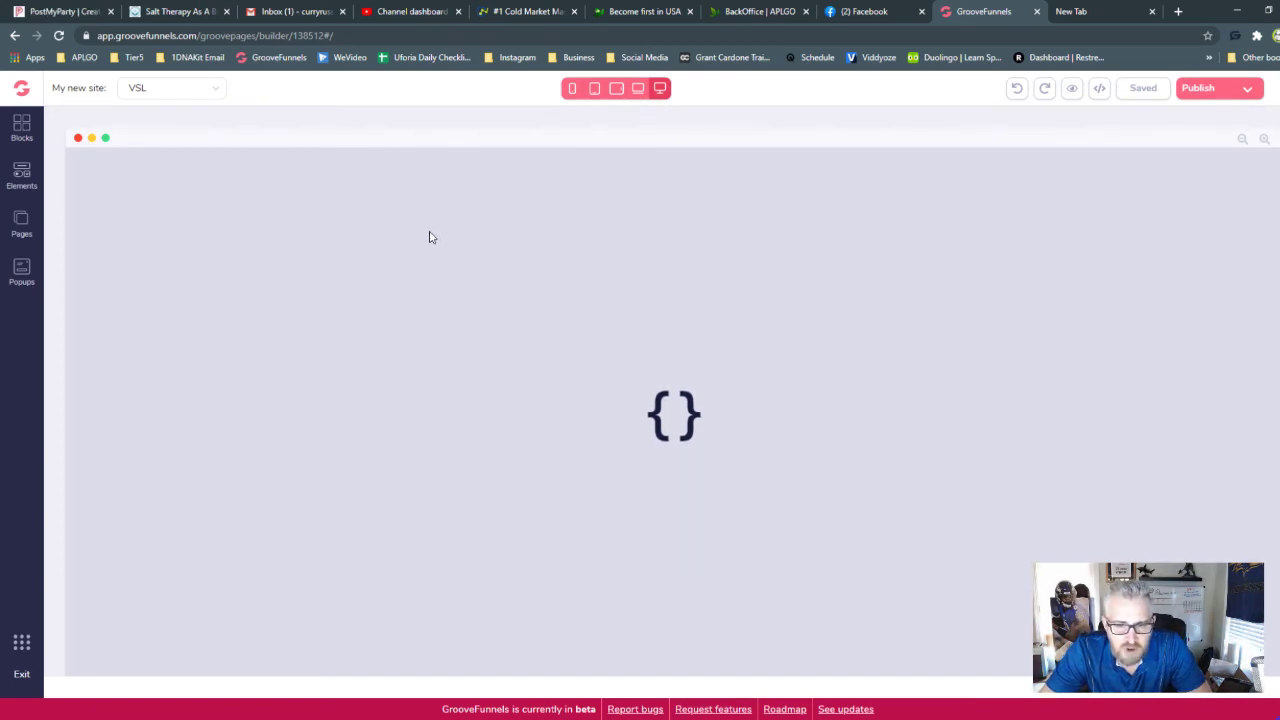
- Delete the placeholder YouTube video from the top block of the VSL page
{"action": "scroll", "coordinate": [700, 460], "scroll_direction": "down", "scroll_amount": 3}
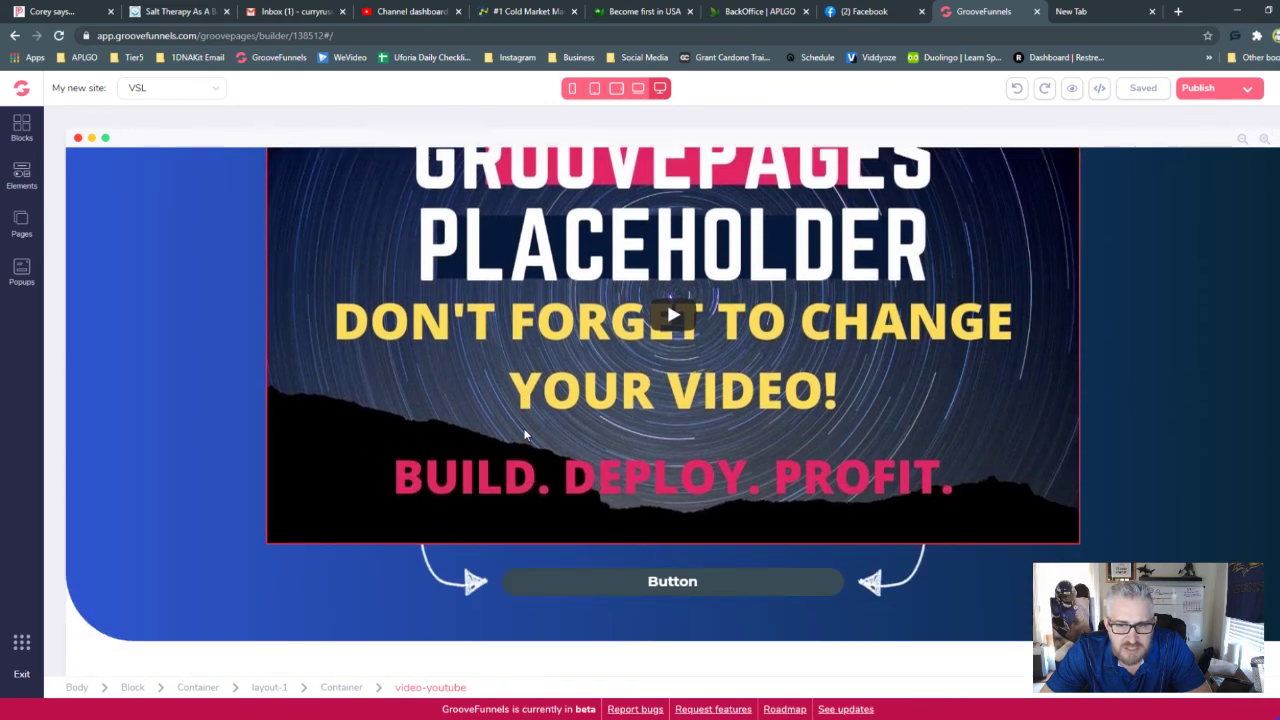
{"action": "scroll", "coordinate": [608, 380], "scroll_direction": "up", "scroll_amount": 3}
{"action": "left_click", "coordinate": [608, 380]}
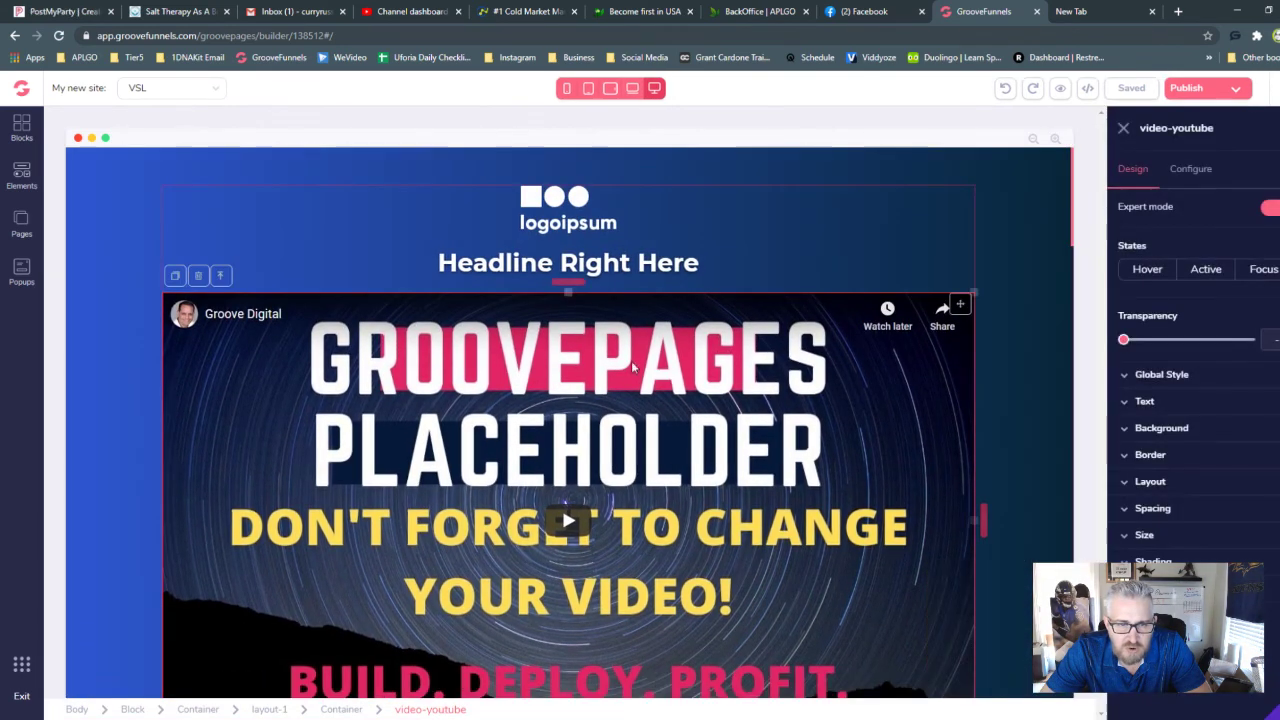
{"action": "left_click", "coordinate": [198, 276]}
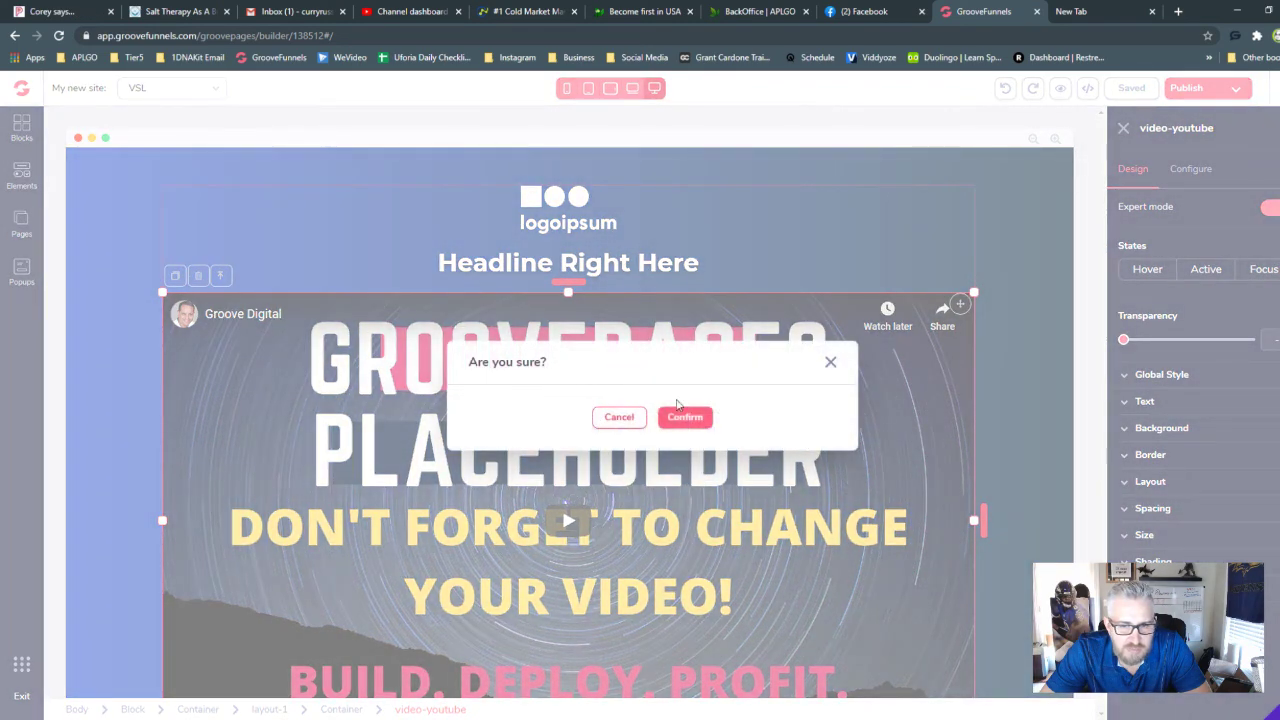
{"action": "left_click", "coordinate": [685, 417]}
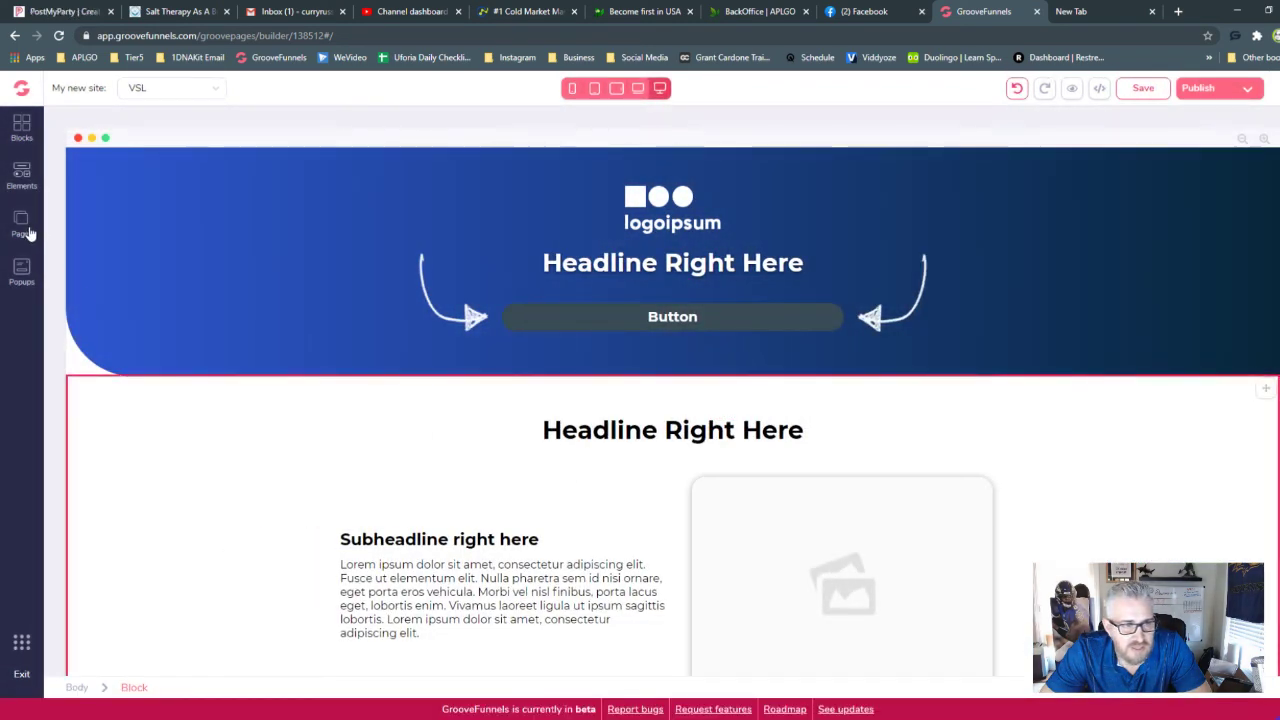
- Add a Code Embed element beneath the button in the page's top block
{"action": "left_click", "coordinate": [22, 176]}
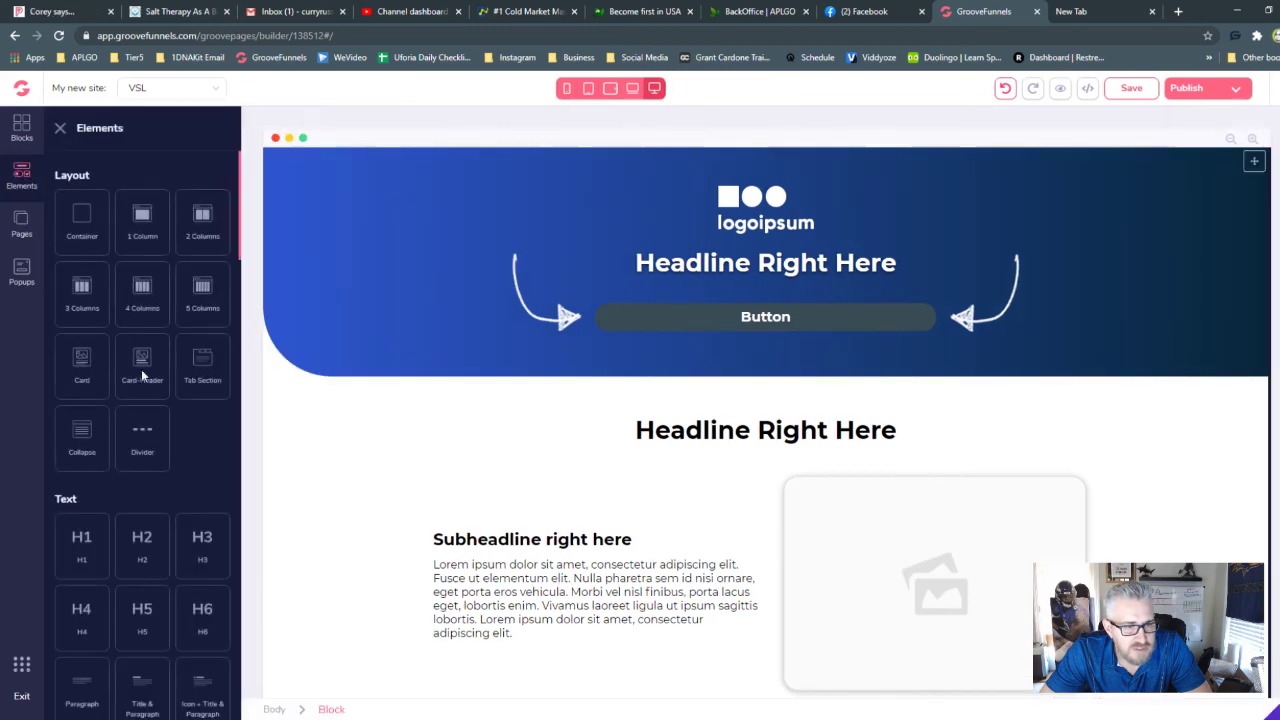
{"action": "scroll", "coordinate": [140, 475], "scroll_direction": "down", "scroll_amount": 15}
{"action": "scroll", "coordinate": [134, 472], "scroll_direction": "down", "scroll_amount": 7}
{"action": "scroll", "coordinate": [134, 472], "scroll_direction": "up", "scroll_amount": 5}
{"action": "scroll", "coordinate": [136, 470], "scroll_direction": "up", "scroll_amount": 3}
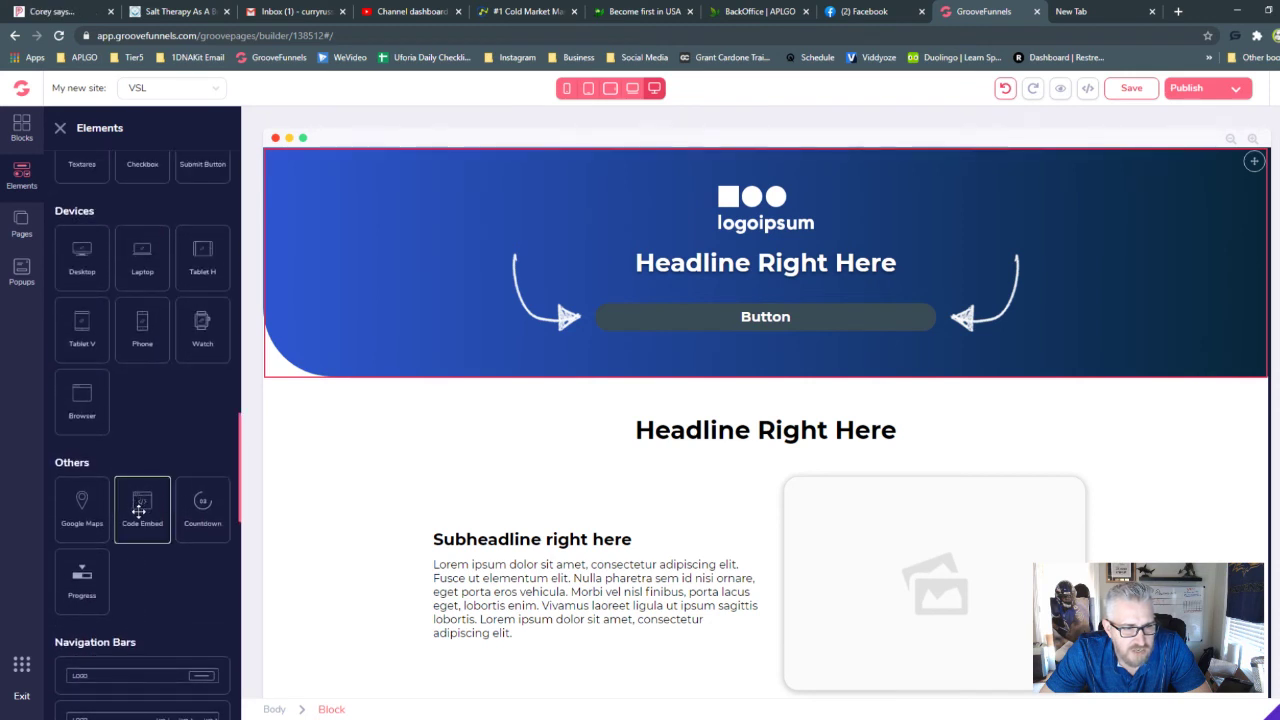
{"action": "left_click_drag", "start_coordinate": [139, 509], "coordinate": [716, 360]}
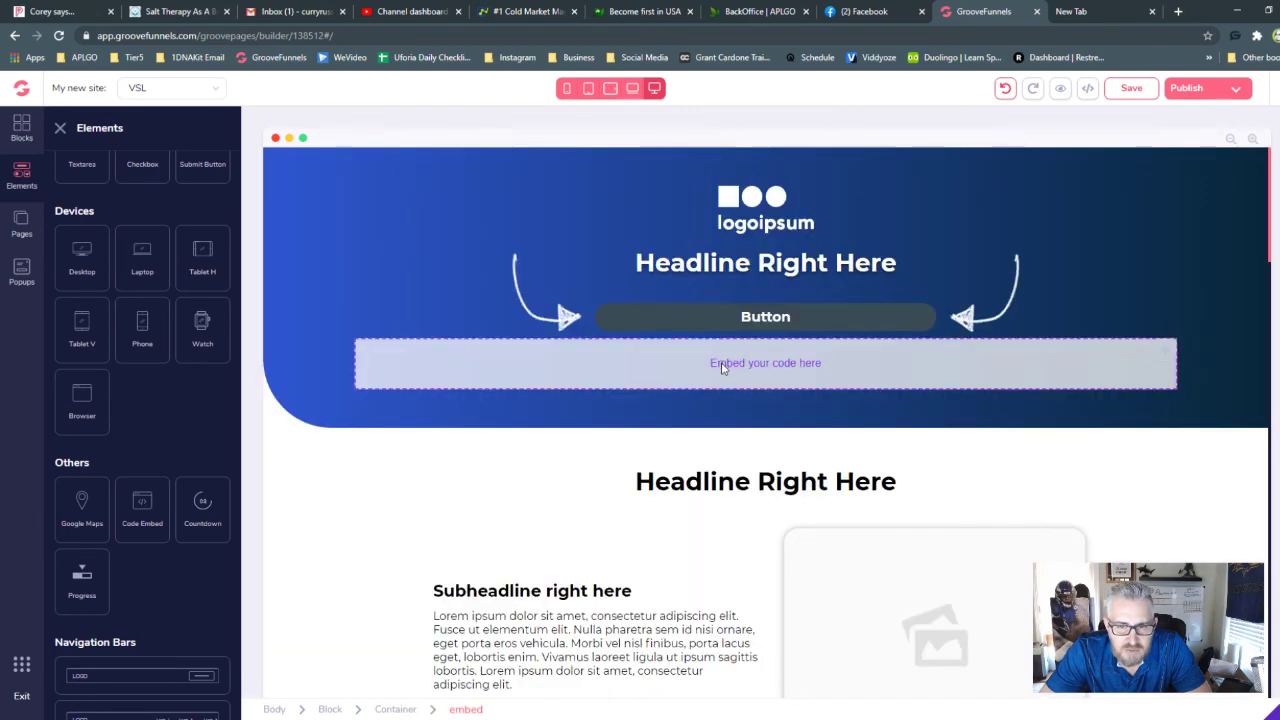
- Paste the copied GrooveVideo embed code as the Code Embed element's source code and save the page
{"action": "left_click", "coordinate": [720, 363]}
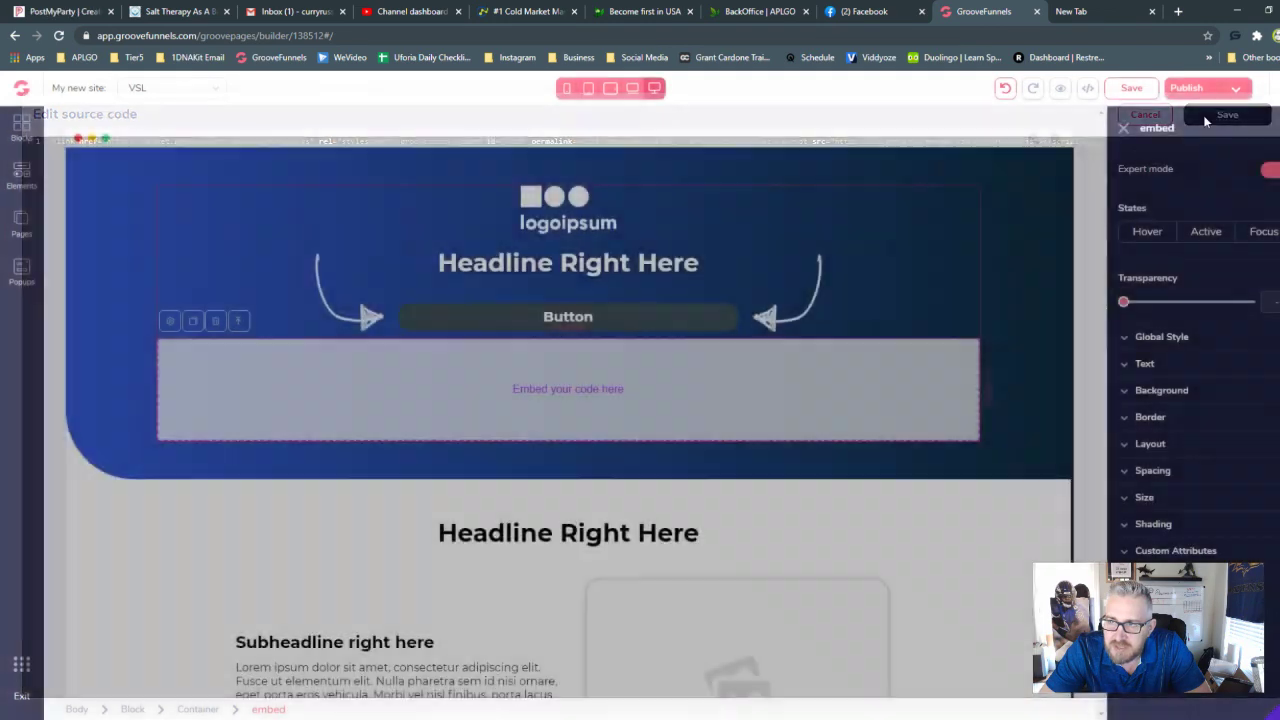
{"action": "scroll", "coordinate": [546, 409], "scroll_direction": "down", "scroll_amount": 3}
{"action": "scroll", "coordinate": [546, 411], "scroll_direction": "up", "scroll_amount": 3}
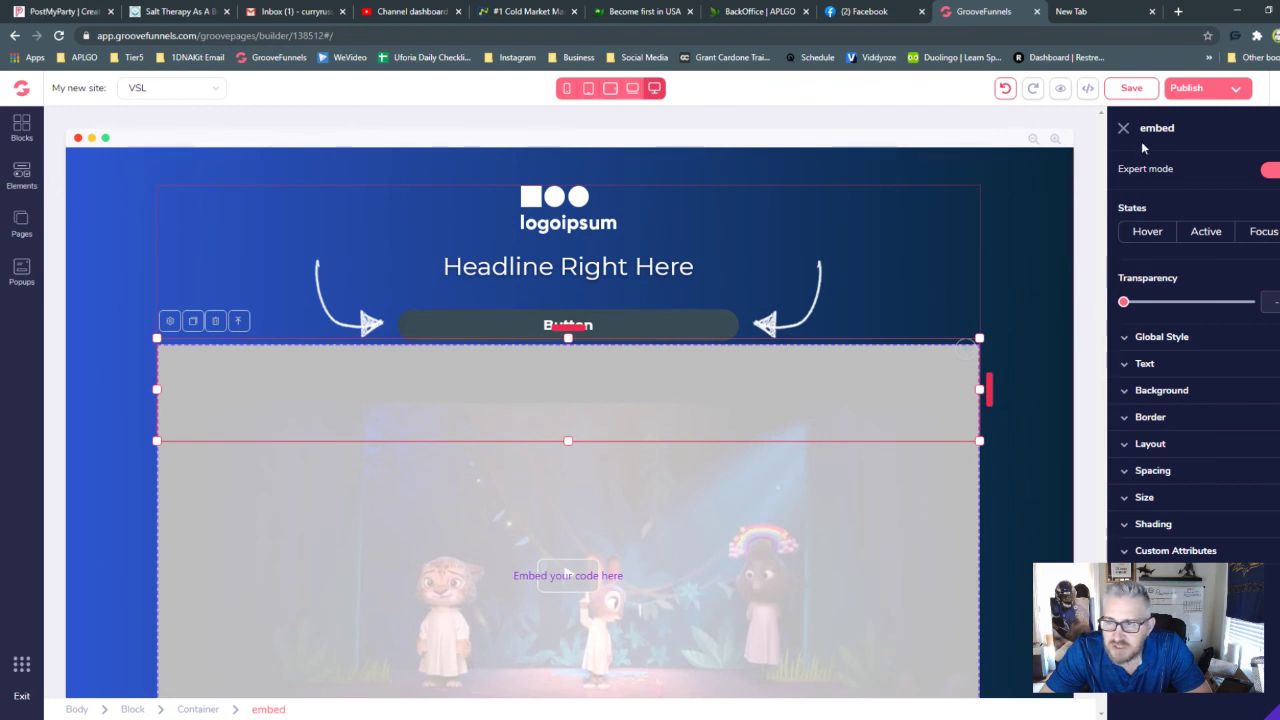
{"action": "left_click", "coordinate": [1131, 89]}
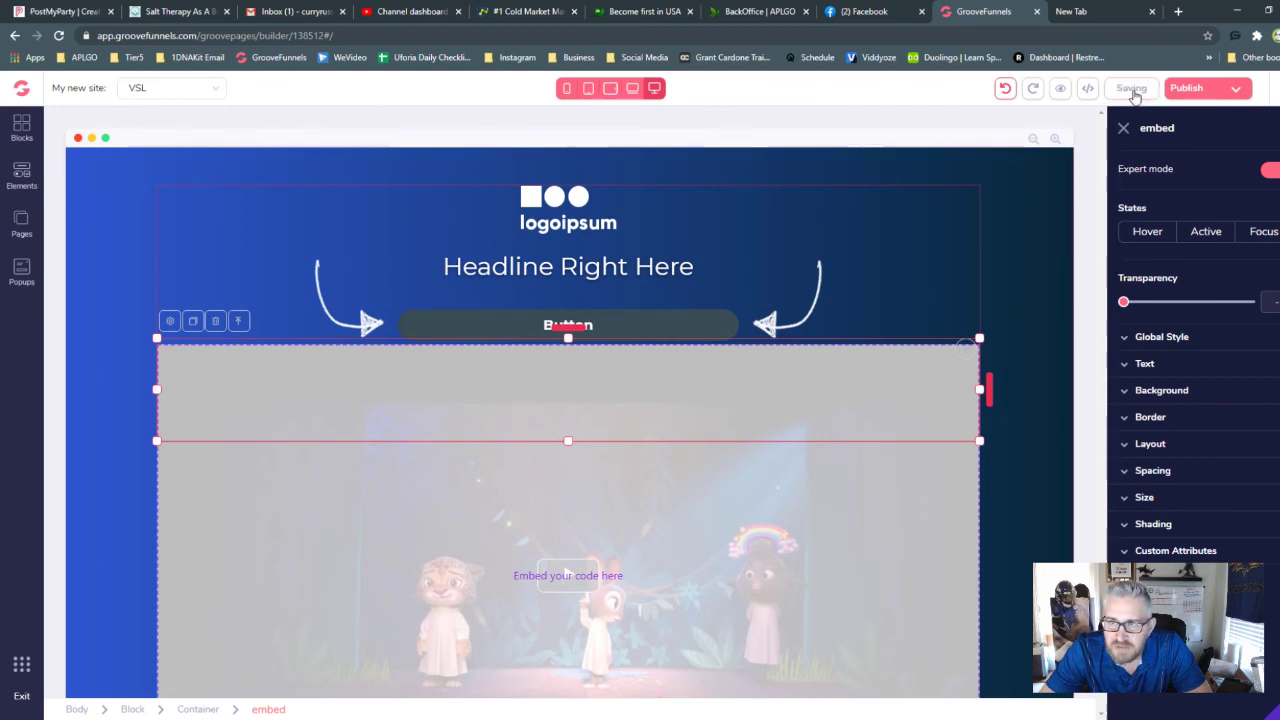
{"action": "left_click", "coordinate": [1017, 265]}
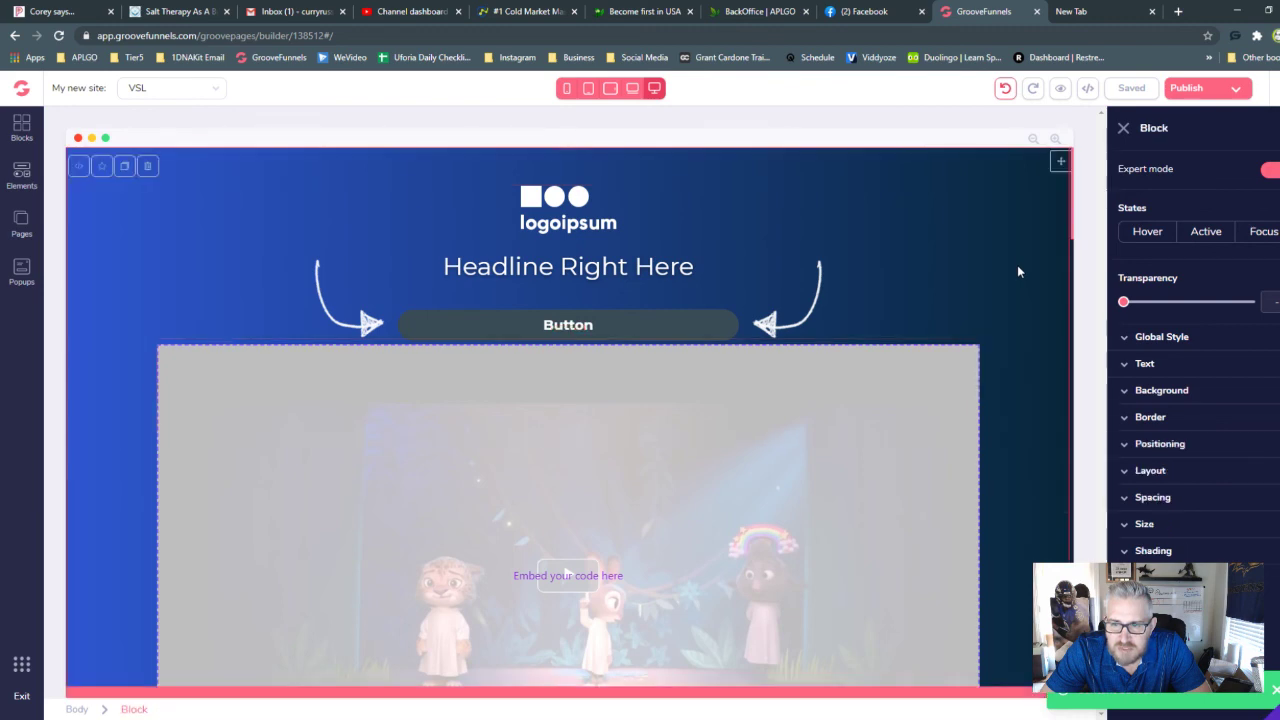
- Preview the VSL page, test the embedded video's playback and pause, and close the preview
{"action": "left_click", "coordinate": [1063, 89]}
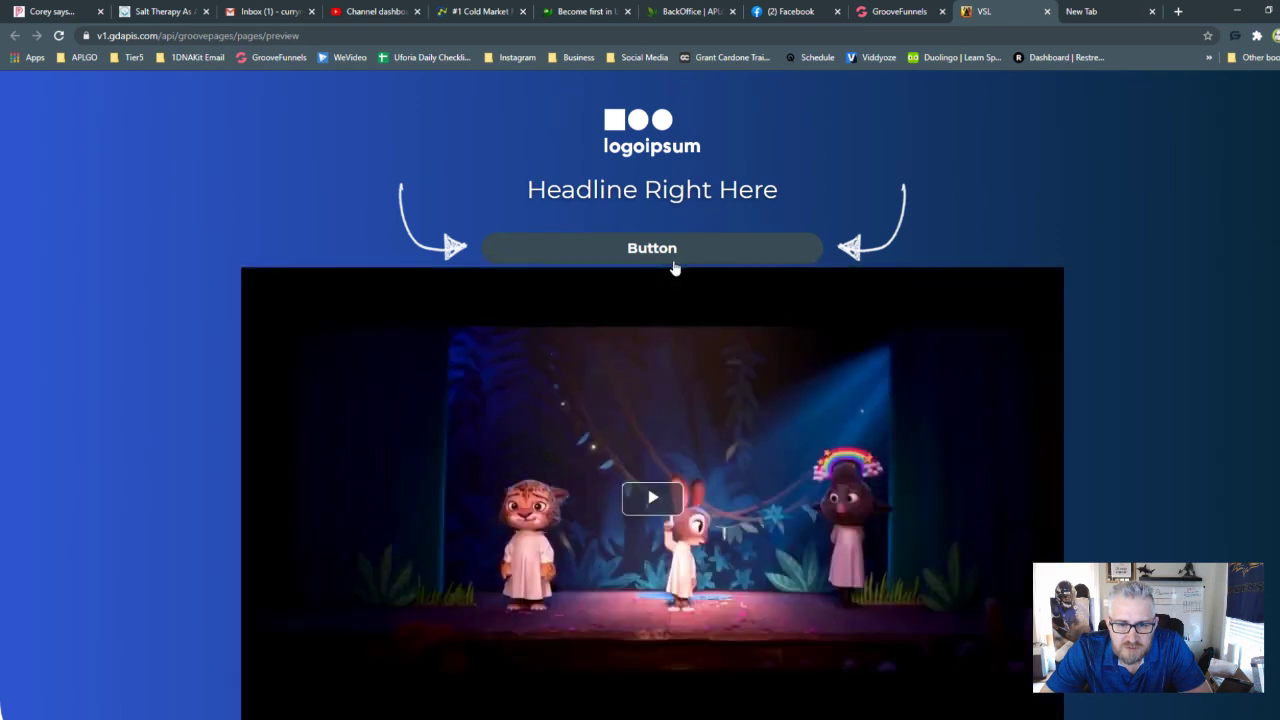
{"action": "left_click", "coordinate": [635, 490]}
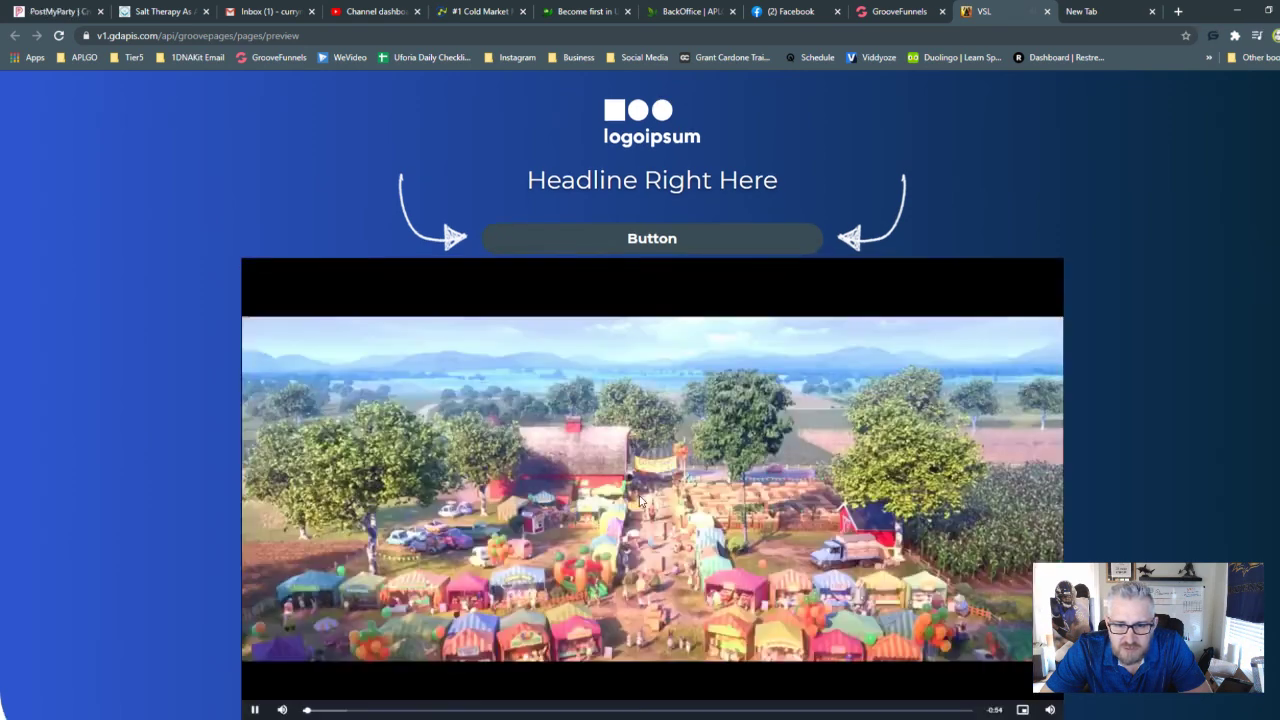
{"action": "left_click", "coordinate": [255, 710]}
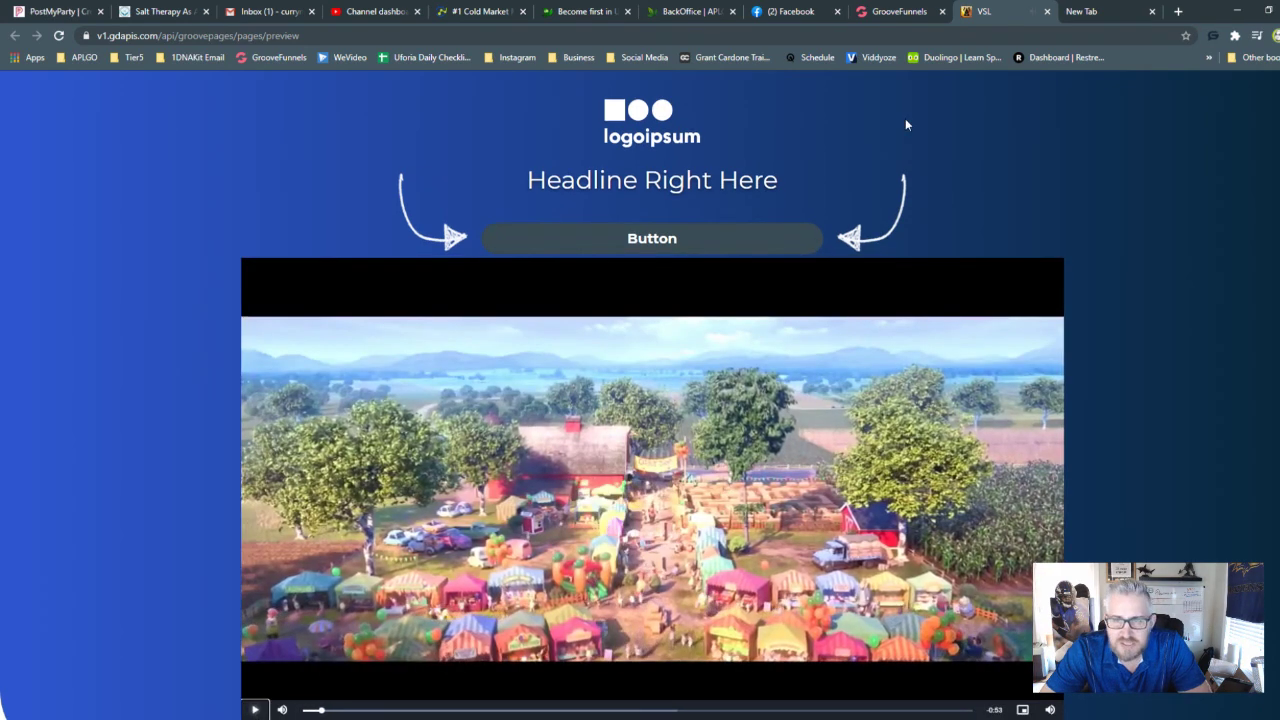
{"action": "left_click", "coordinate": [1047, 11]}
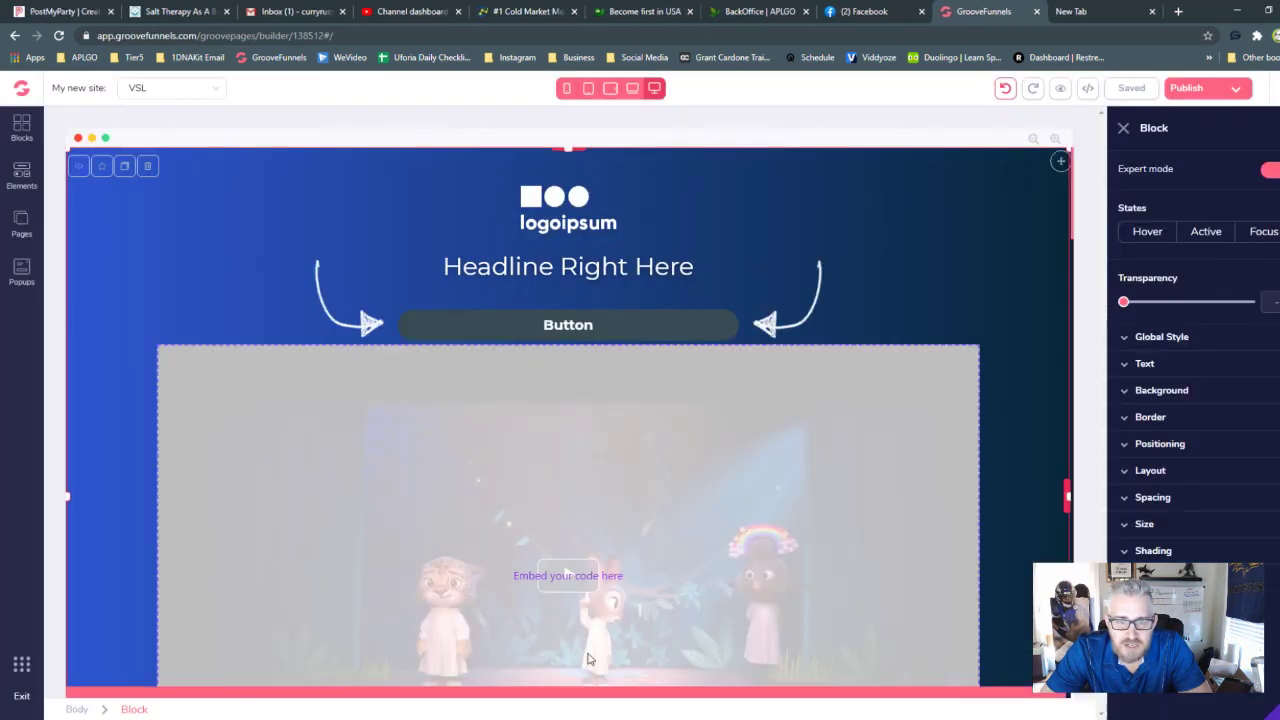